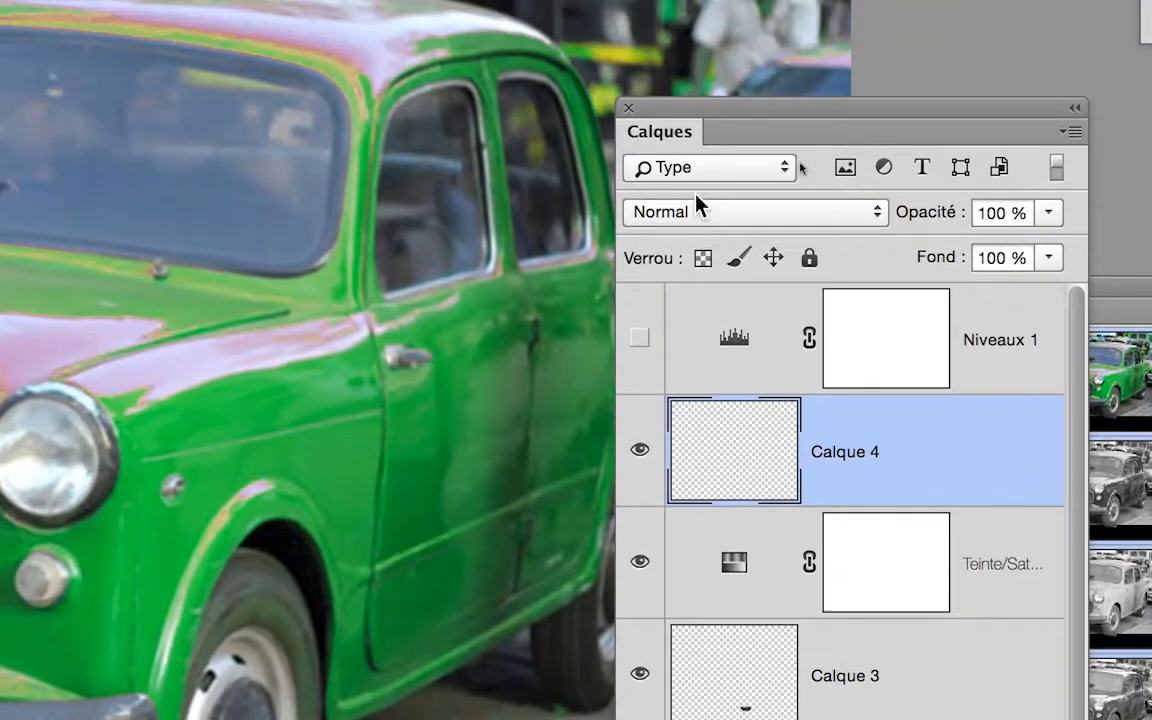
Set the blend mode of Calque 4 to Couleur
click(699, 204)
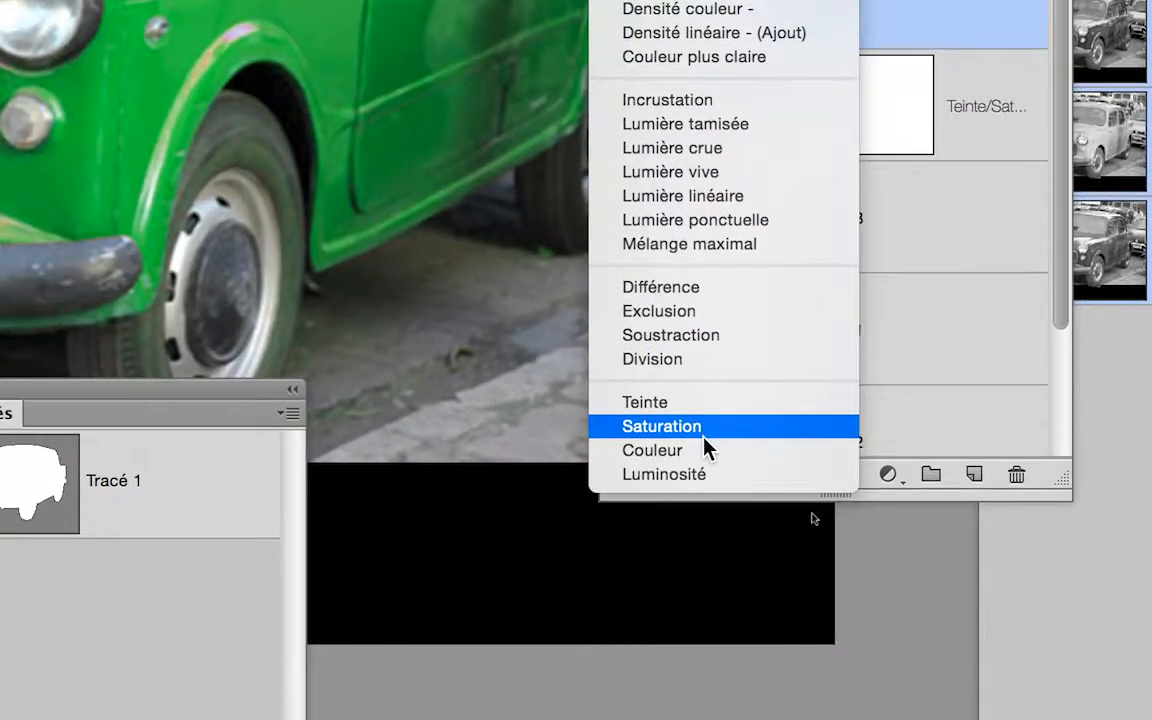
click(703, 453)
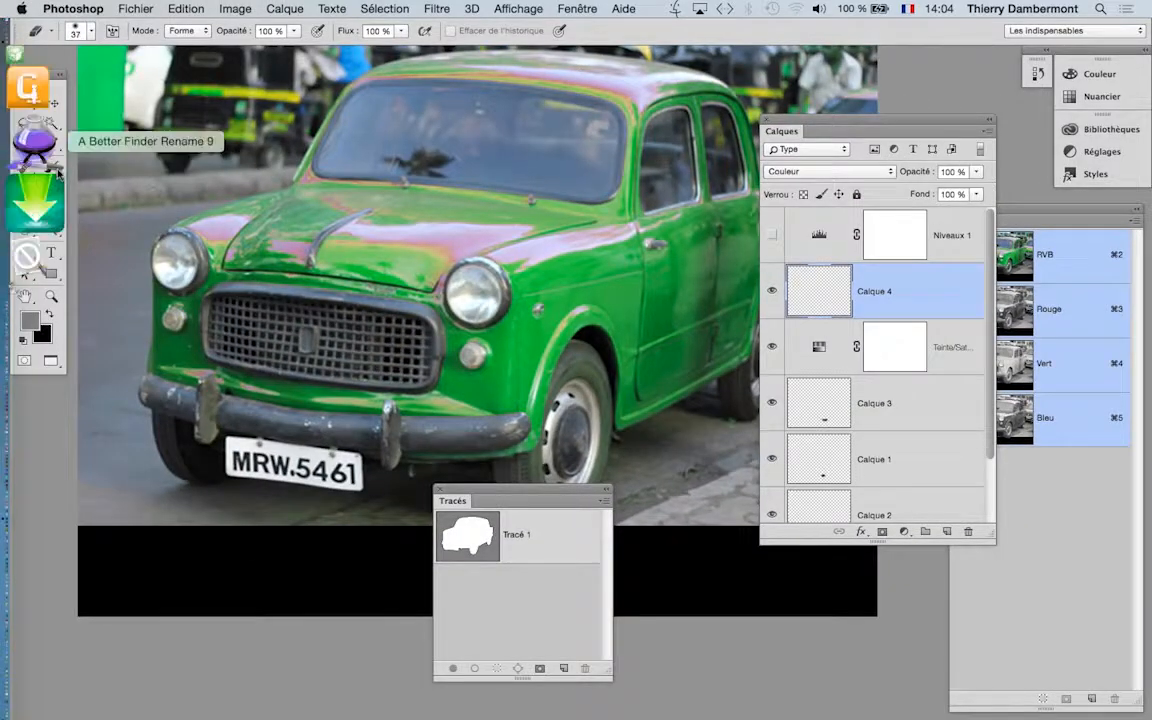
Select the Brush tool and choose a bright, saturated green as the foreground colour
click(51, 166)
click(31, 322)
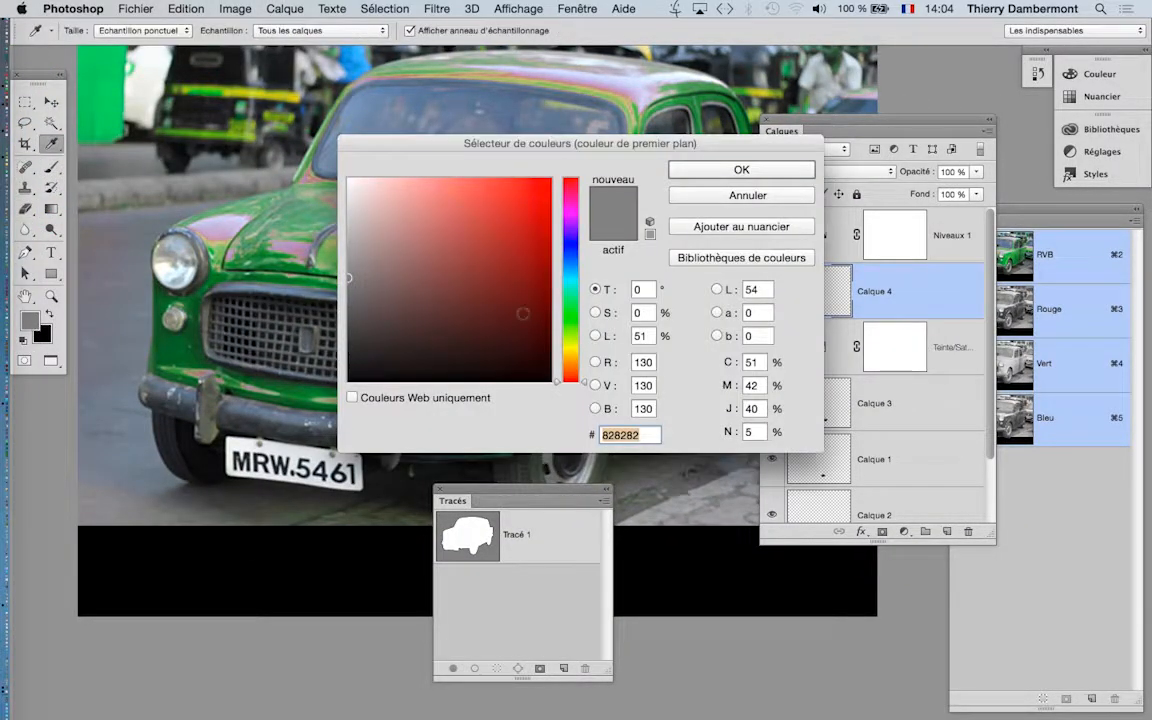
click(572, 319)
mouse_move(501, 213)
mouse_down()
mouse_move(536, 194)
mouse_move(415, 237)
mouse_up()
click(740, 169)
Try painting bright green over the pink reflections on the hood and front fenders on Calque 4, then undo the strokes
key(super+z)
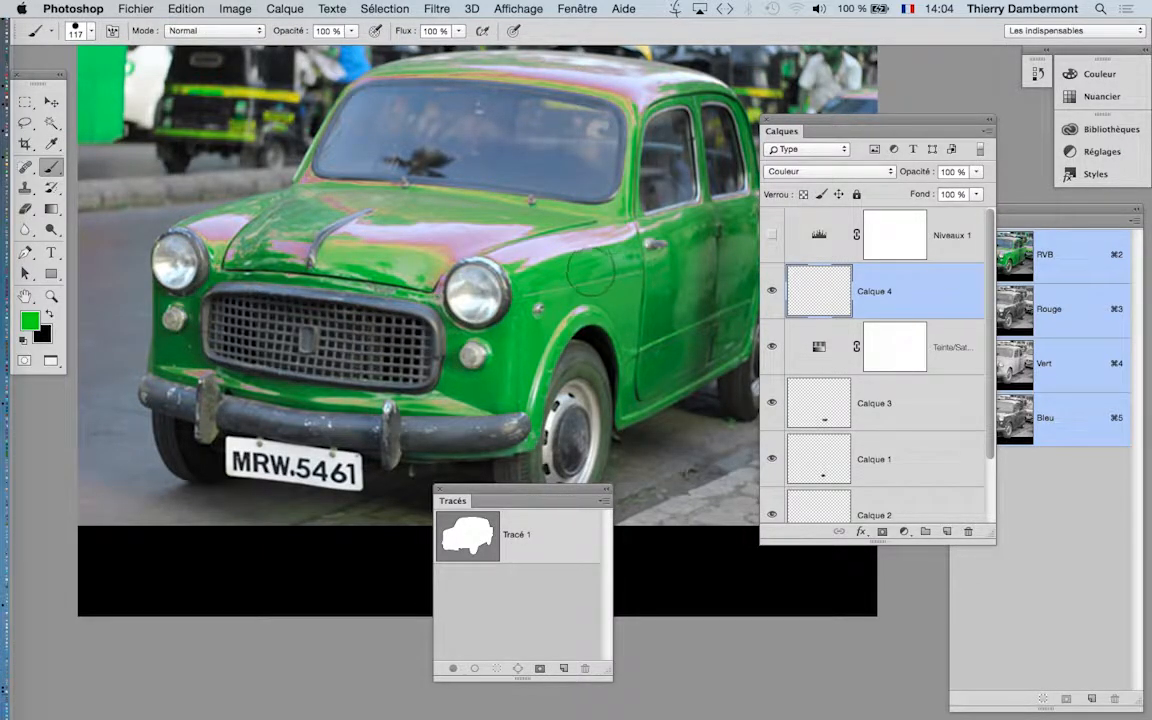
mouse_move(590, 285)
mouse_down()
mouse_move(591, 231)
mouse_move(650, 225)
mouse_move(651, 189)
mouse_up()
mouse_move(609, 275)
mouse_down()
mouse_move(608, 220)
mouse_move(626, 221)
mouse_up()
mouse_move(535, 255)
mouse_down()
mouse_move(445, 218)
mouse_move(308, 216)
mouse_move(374, 222)
mouse_up()
key(super+z)
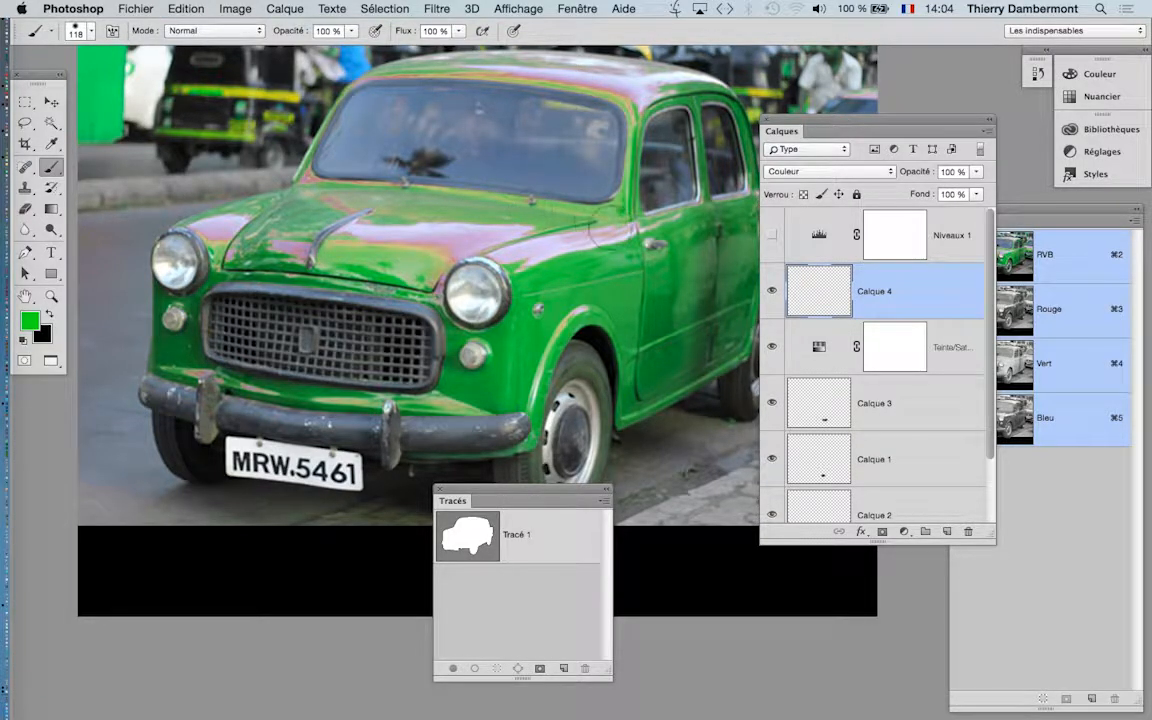
mouse_move(598, 262)
mouse_down()
mouse_move(558, 262)
mouse_move(595, 241)
mouse_up()
drag(323, 225, 180, 205)
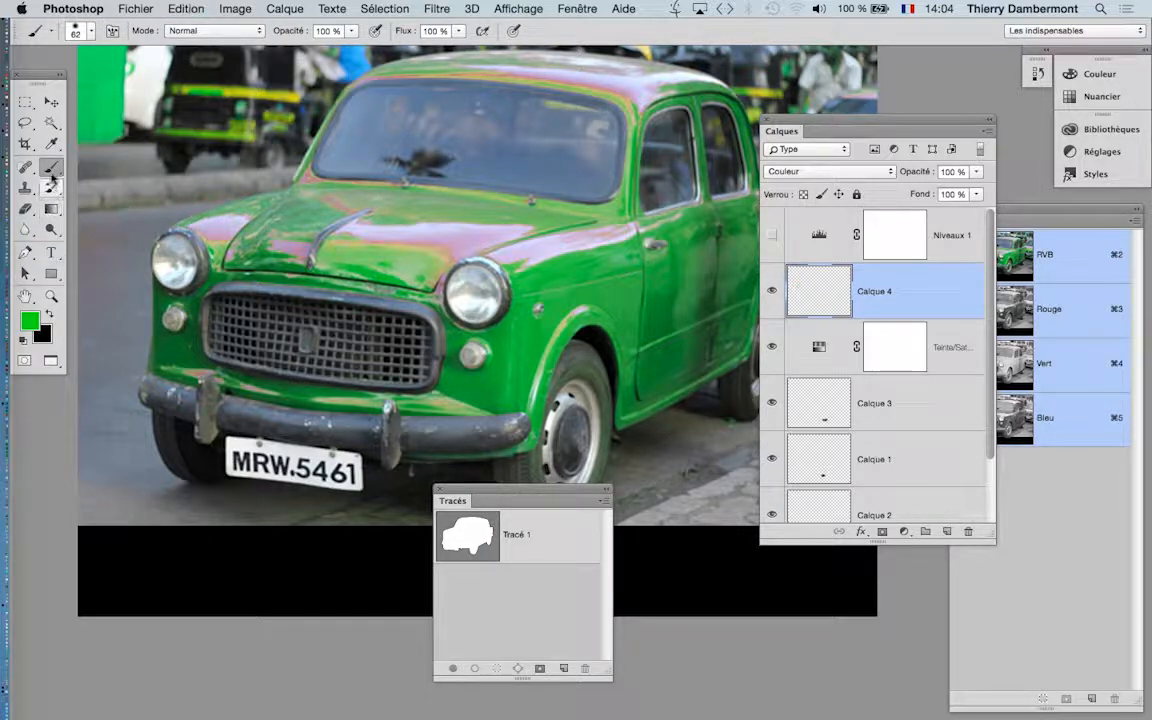
Sample a darker green from the photo and brush it over the pink reflections on the hood and both front fenders
click(51, 143)
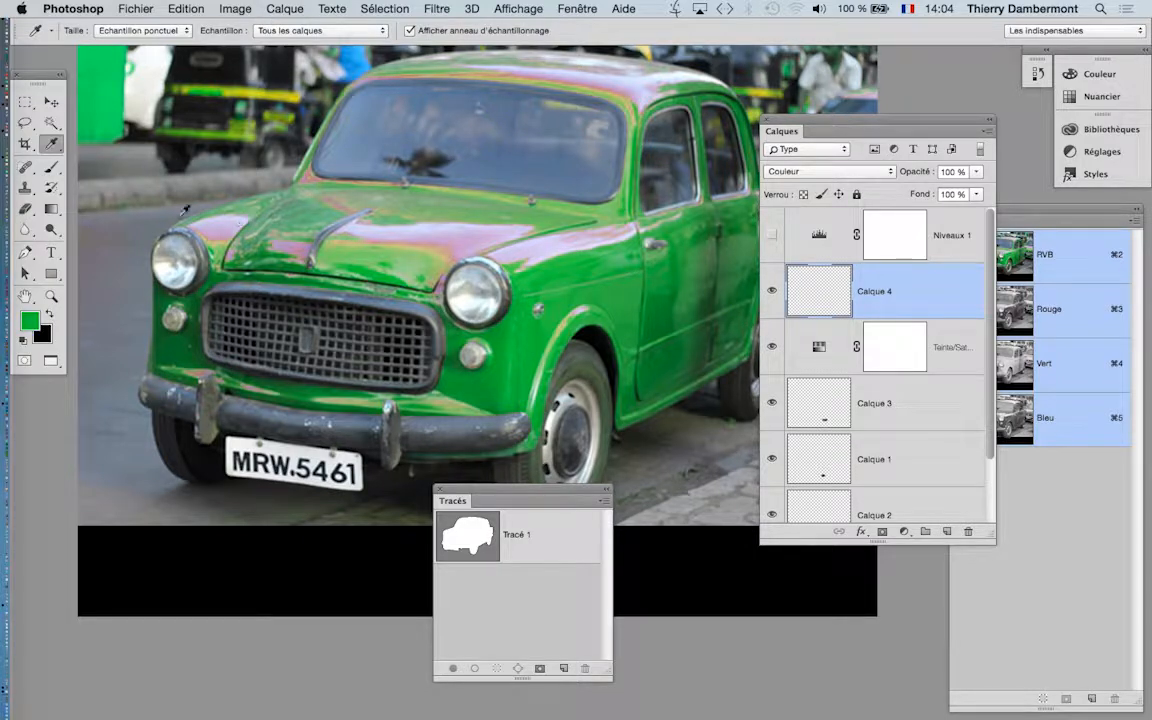
click(51, 166)
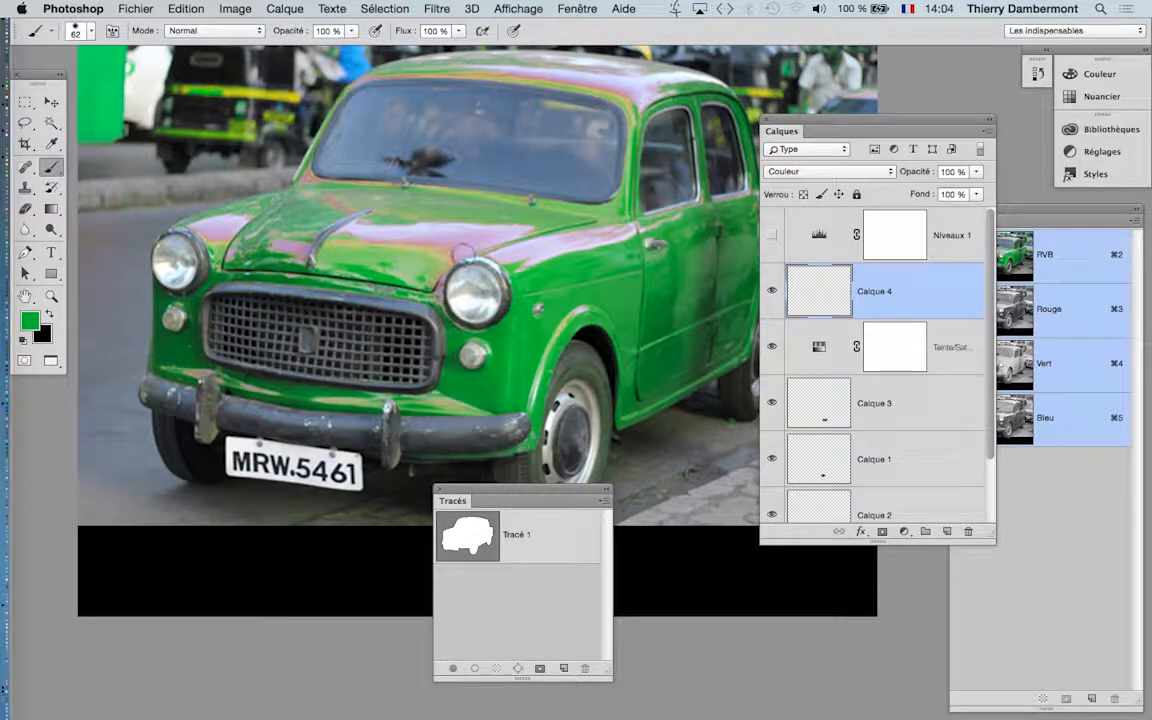
drag(464, 250, 451, 250)
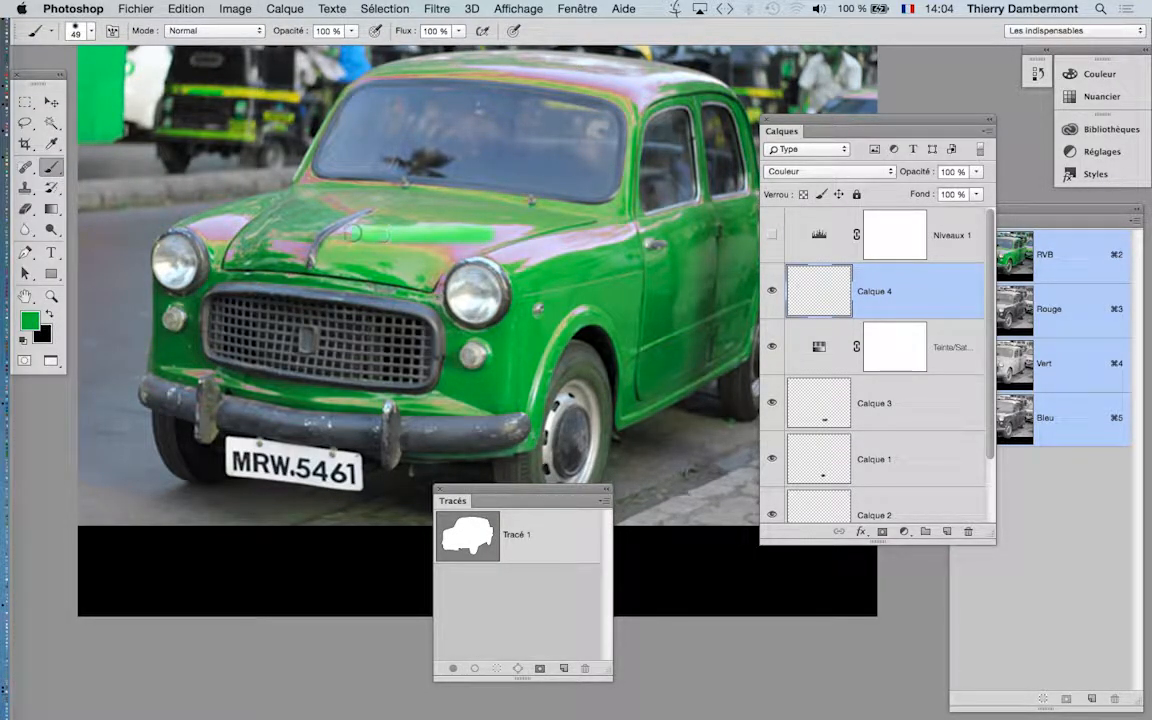
drag(353, 233, 312, 207)
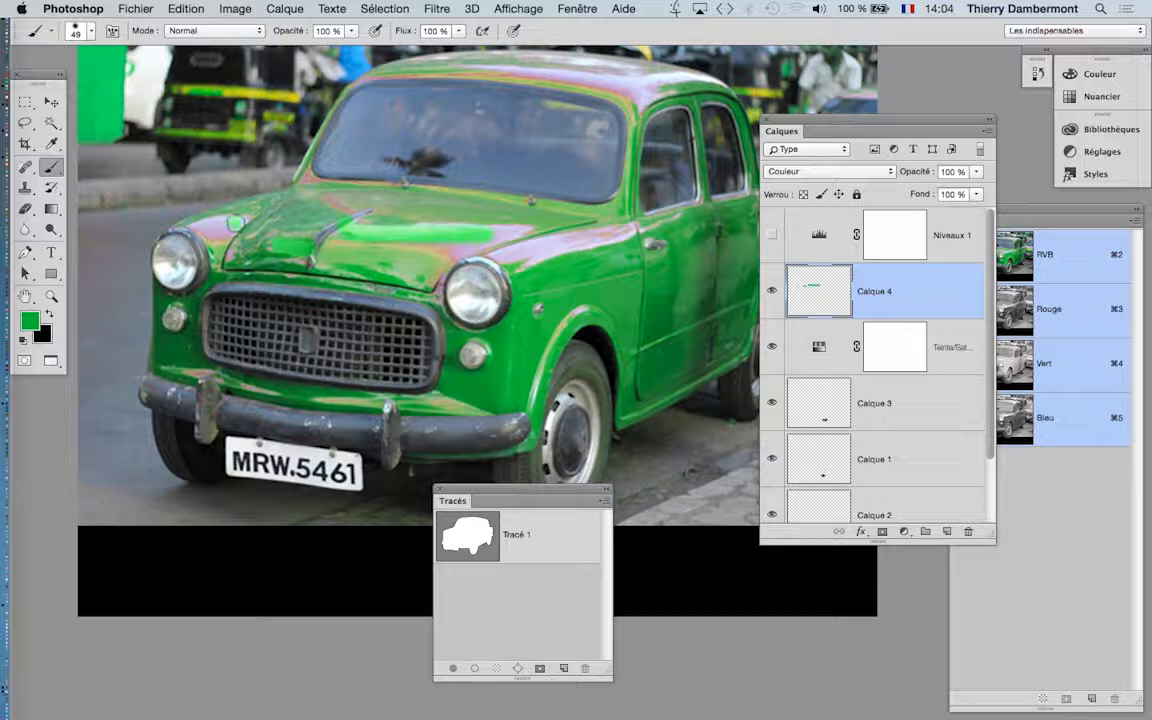
mouse_move(236, 222)
mouse_down()
mouse_move(190, 206)
mouse_move(229, 222)
mouse_up()
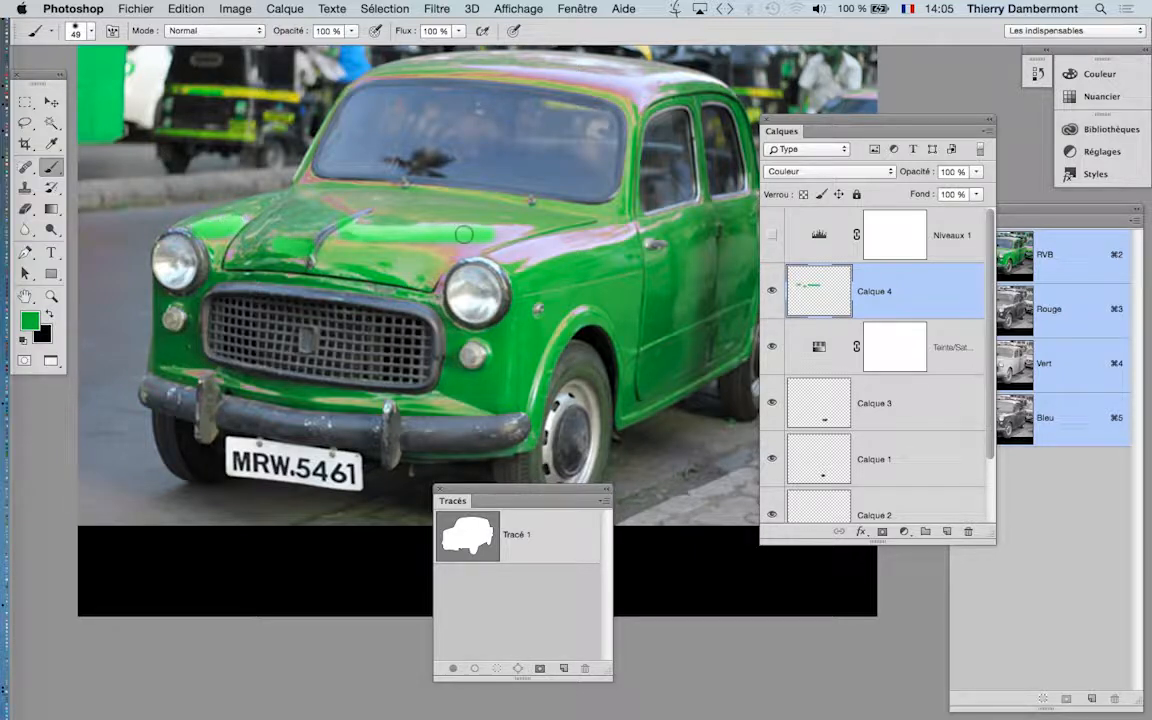
mouse_move(590, 234)
mouse_down()
mouse_move(602, 243)
mouse_move(527, 262)
mouse_move(604, 239)
mouse_up()
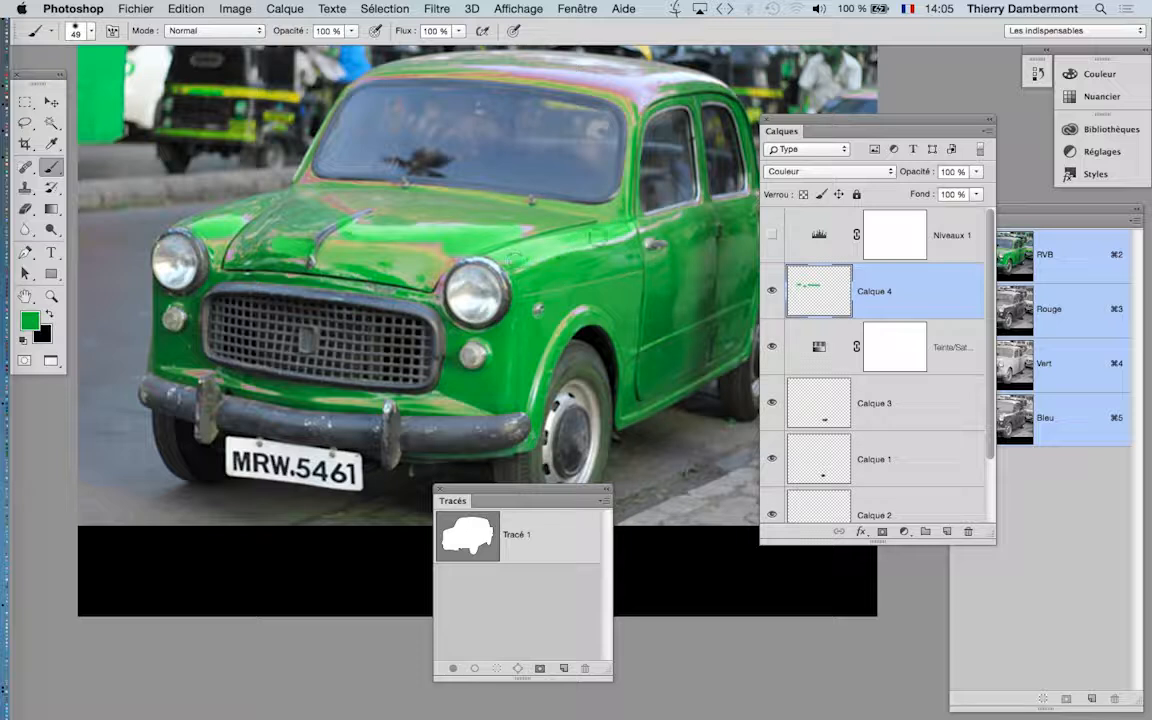
Lower the opacity of Calque 4 to 69% and undo any stray brush mark
click(975, 172)
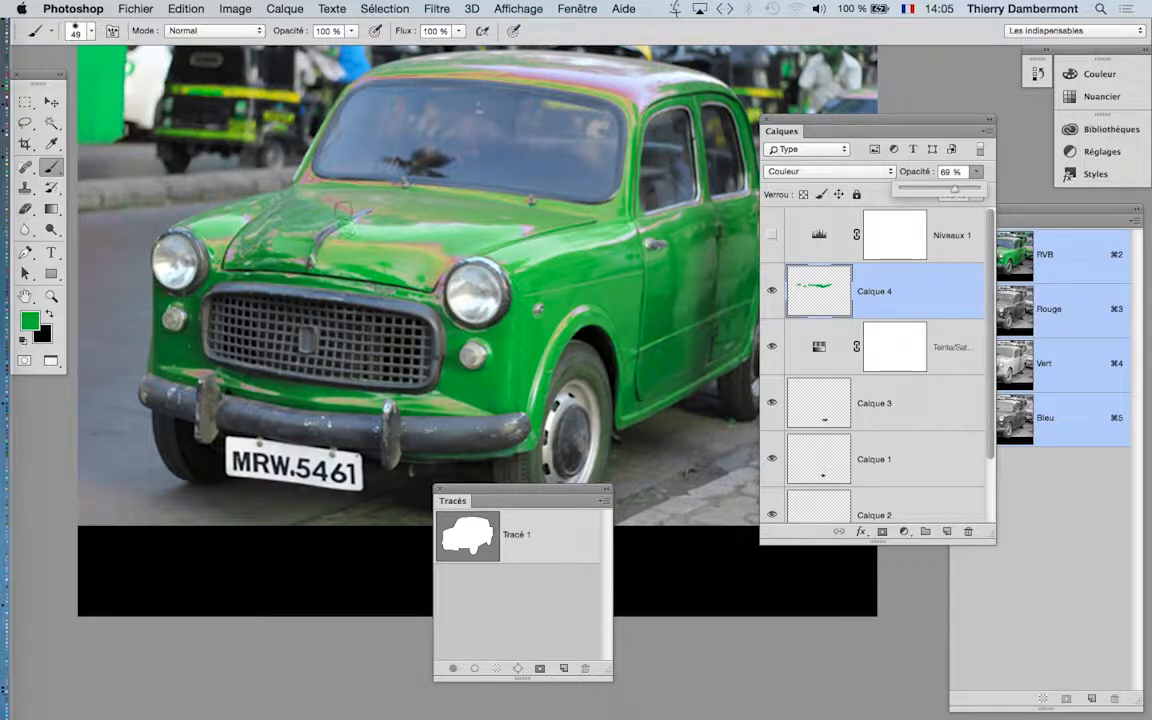
click(298, 184)
key(super+z)
Paint green over the remaining pink reflections on the car's roof and hood, enlarging the brush to 127 for the hood
mouse_move(350, 232)
mouse_down()
mouse_move(335, 232)
mouse_move(318, 207)
mouse_up()
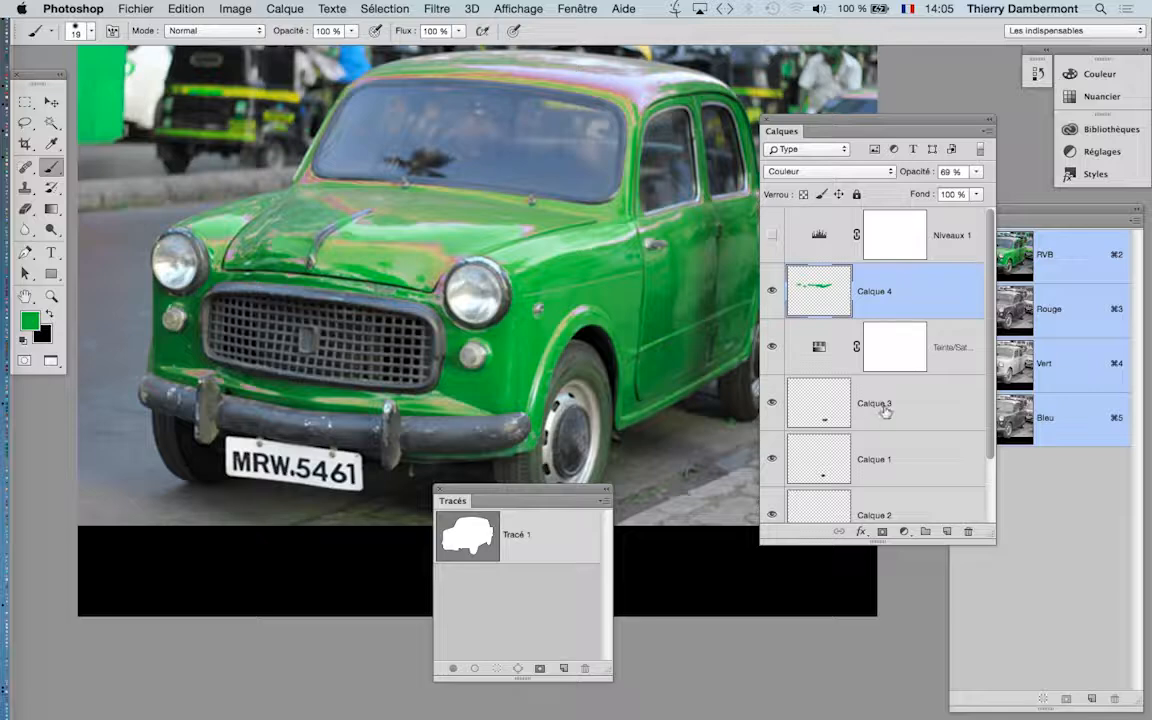
scroll(567, 365, down, 2)
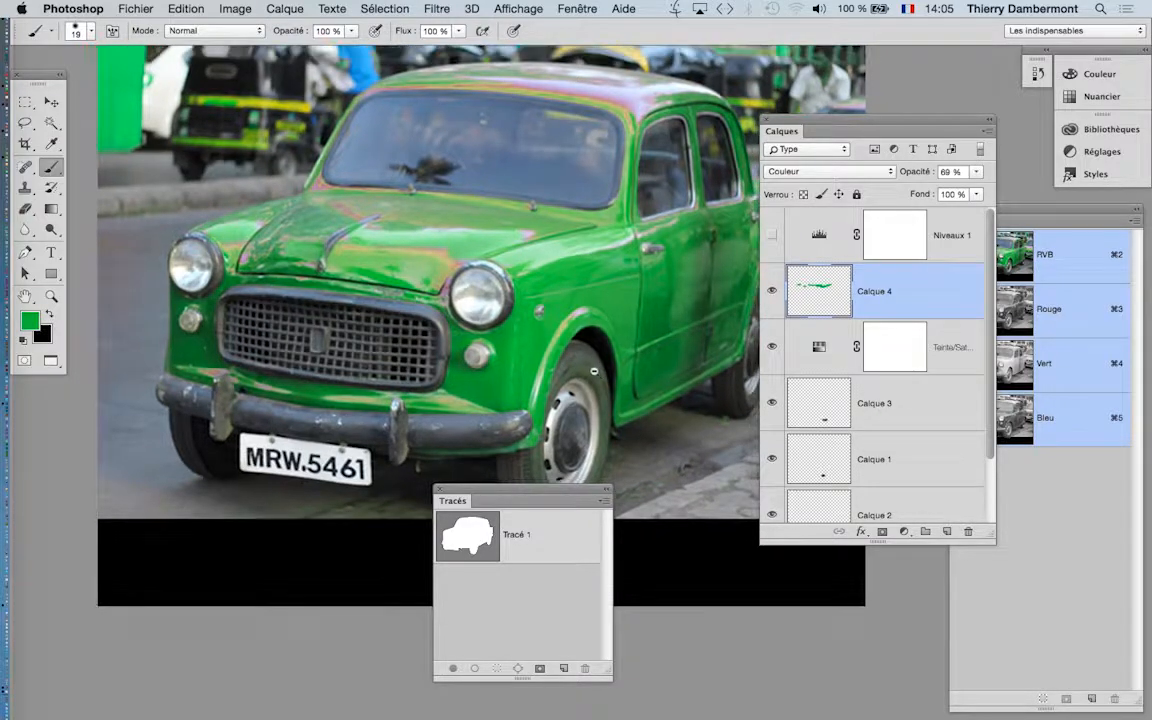
drag(630, 236, 642, 236)
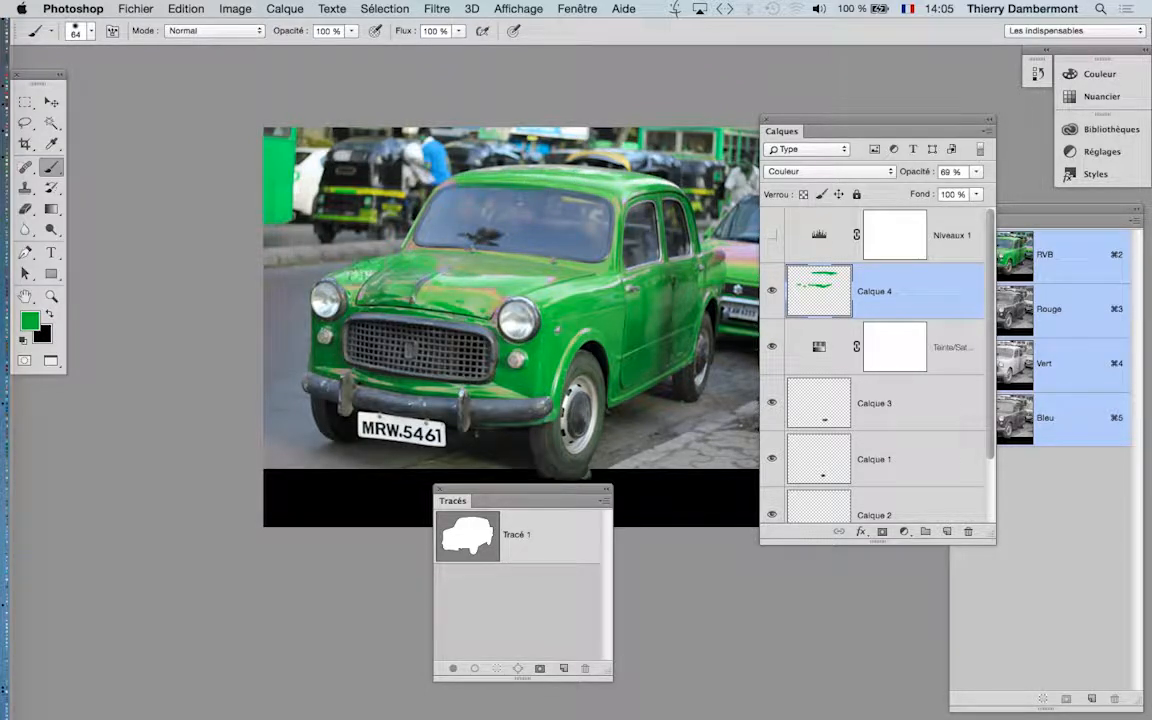
ctrl+alt+drag(416, 296, 446, 296)
drag(371, 286, 489, 291)
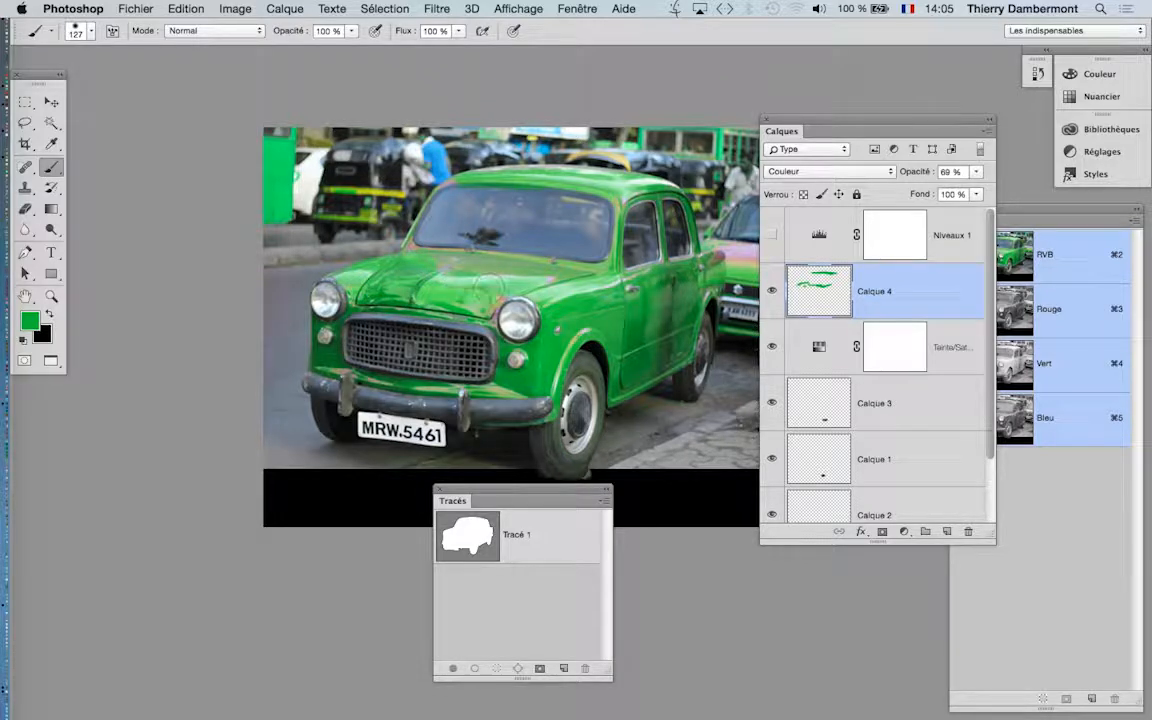
mouse_move(395, 262)
mouse_down()
mouse_move(495, 250)
mouse_move(543, 273)
mouse_move(485, 297)
mouse_up()
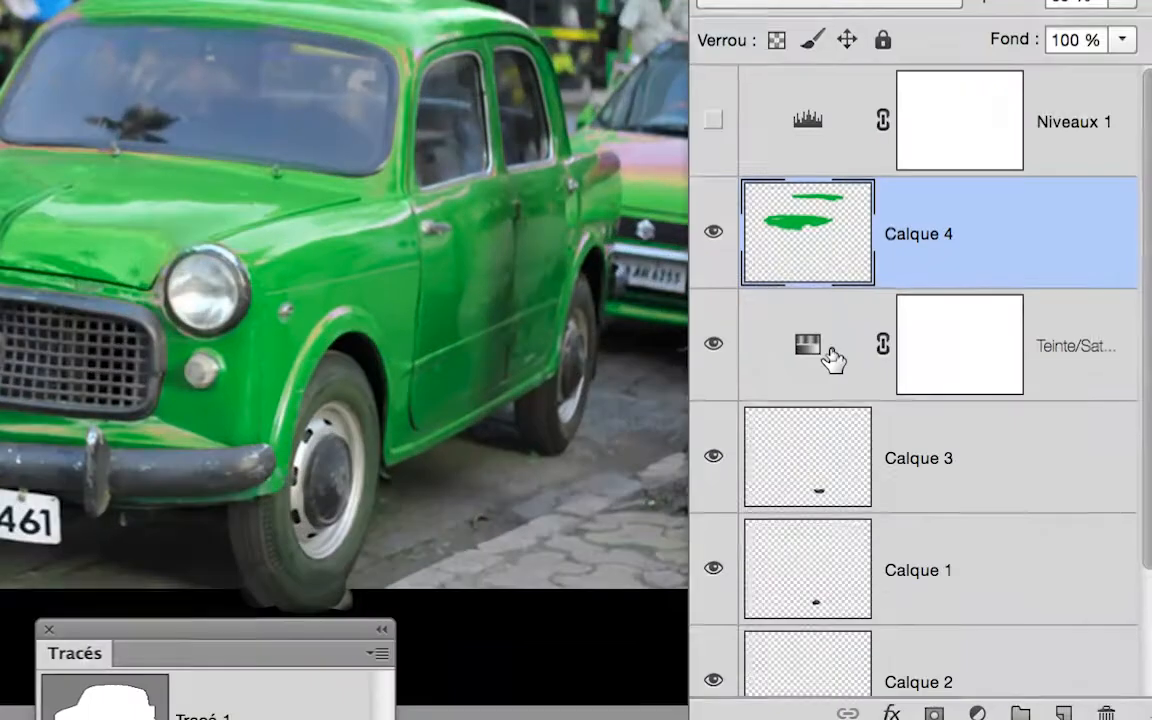
Duplicate the Teinte/Saturation adjustment layer, then hide Calque 4 and the original adjustment layer
drag(832, 355, 933, 498)
drag(900, 452, 928, 517)
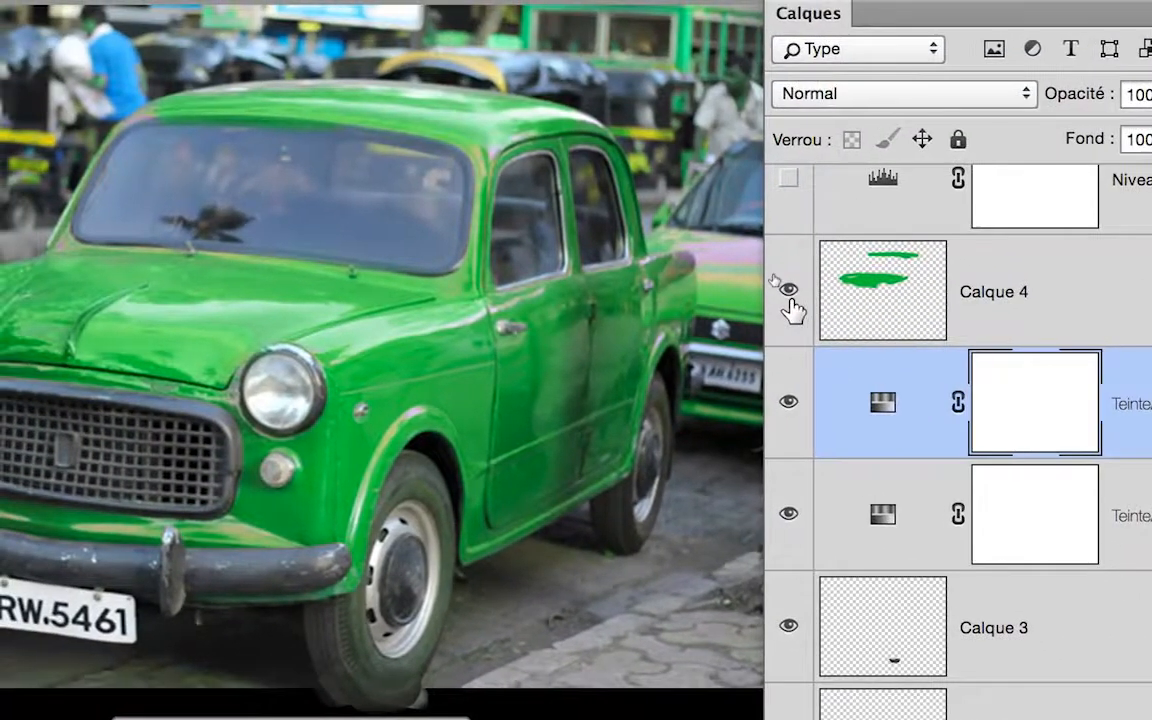
click(789, 292)
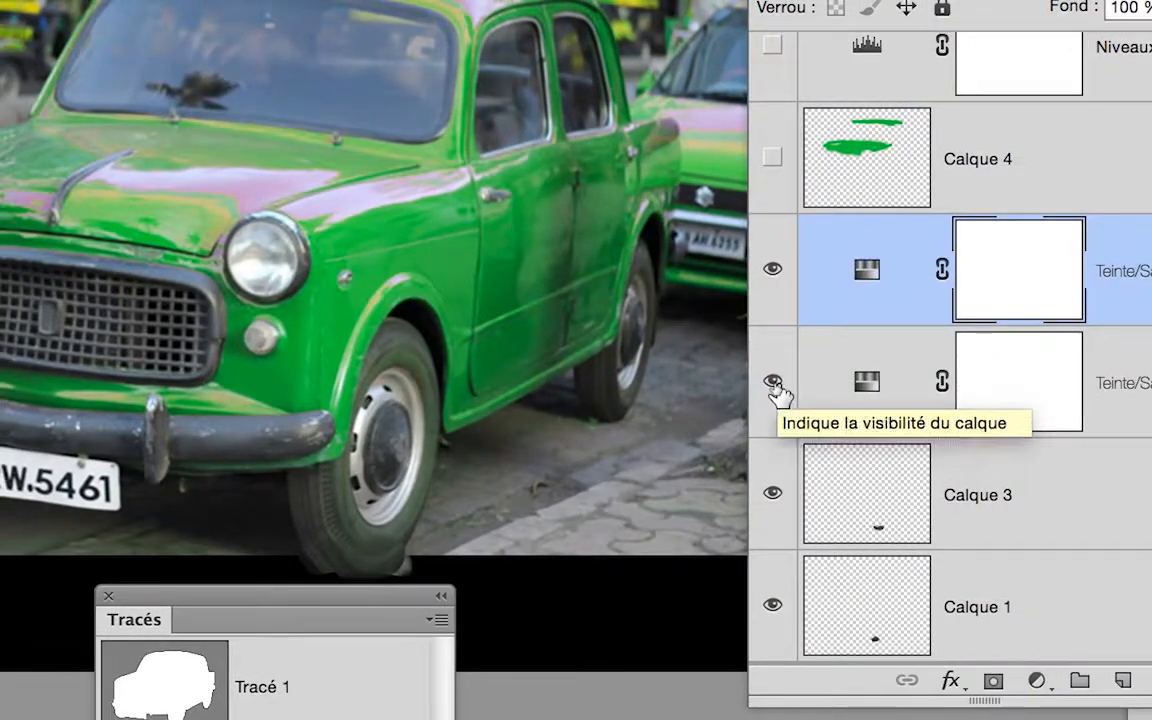
click(772, 383)
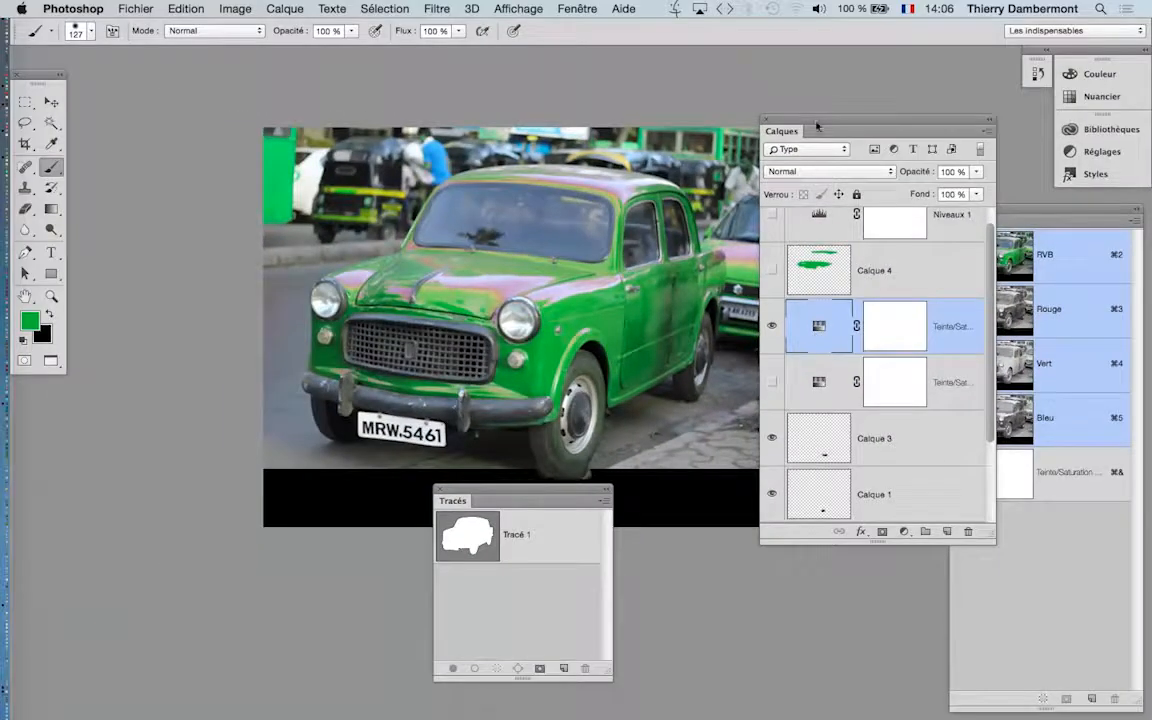
Open the duplicated Teinte/Saturation layer's properties and review its available colour ranges, keeping Global selected
drag(816, 125, 793, 172)
double_click(797, 371)
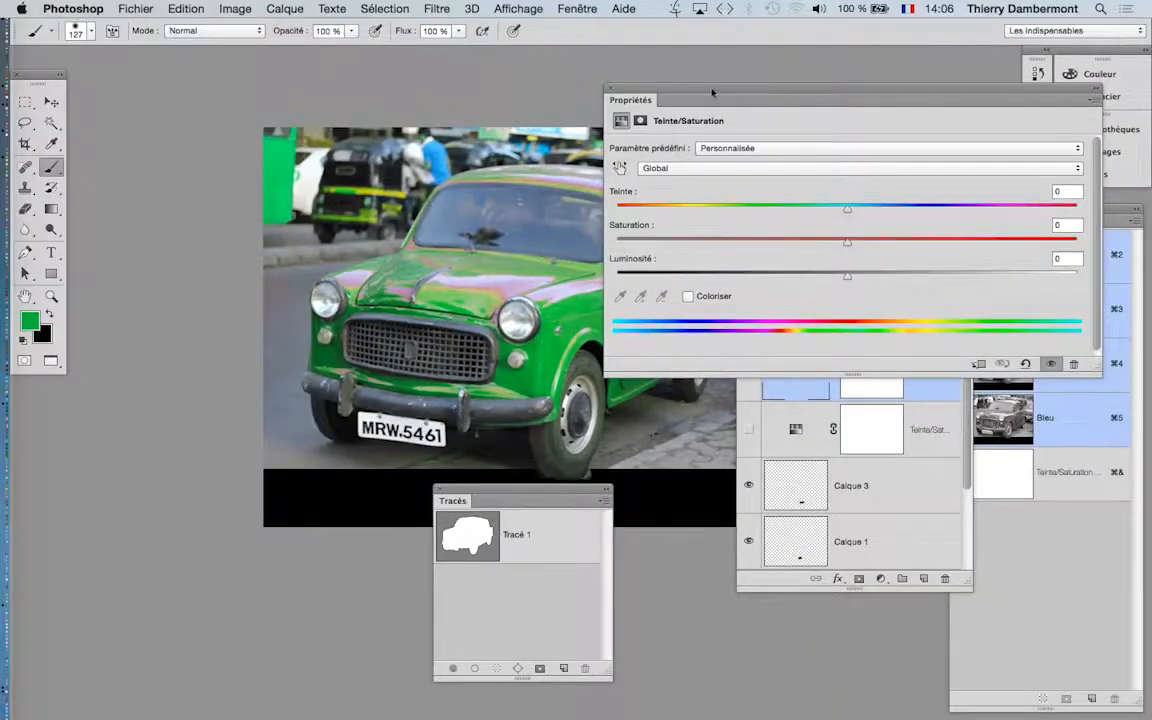
mouse_move(712, 93)
mouse_down()
mouse_move(825, 92)
mouse_move(789, 106)
mouse_move(688, 100)
mouse_move(724, 101)
mouse_up()
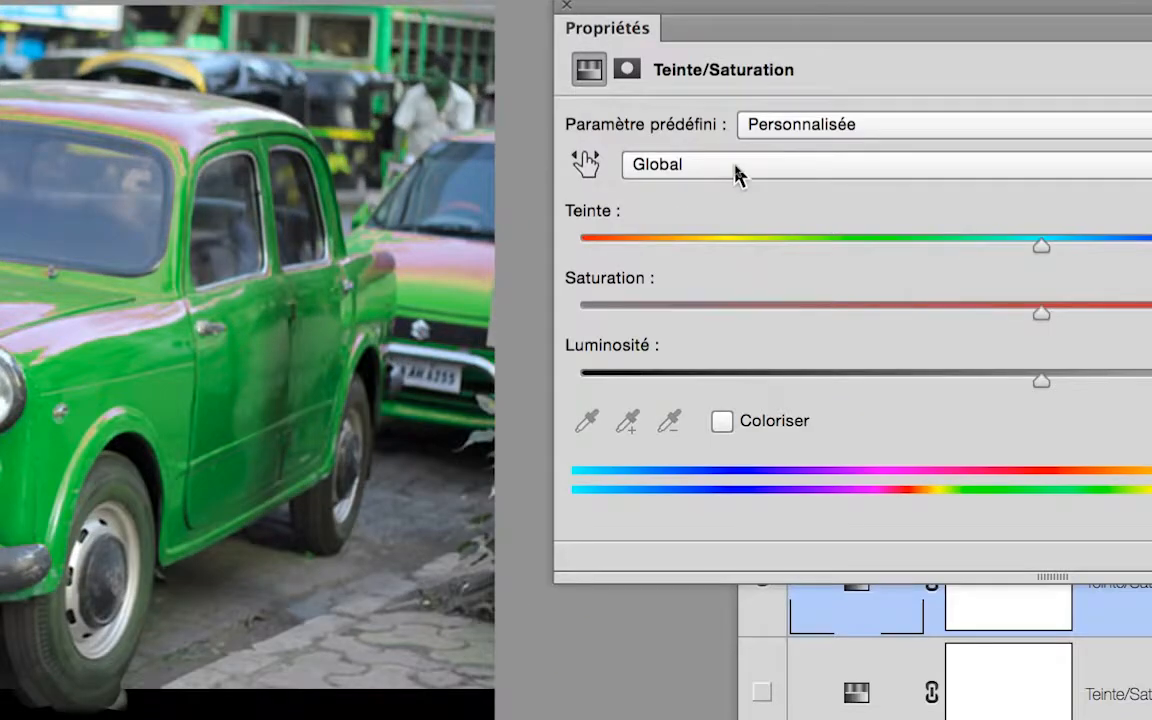
click(738, 172)
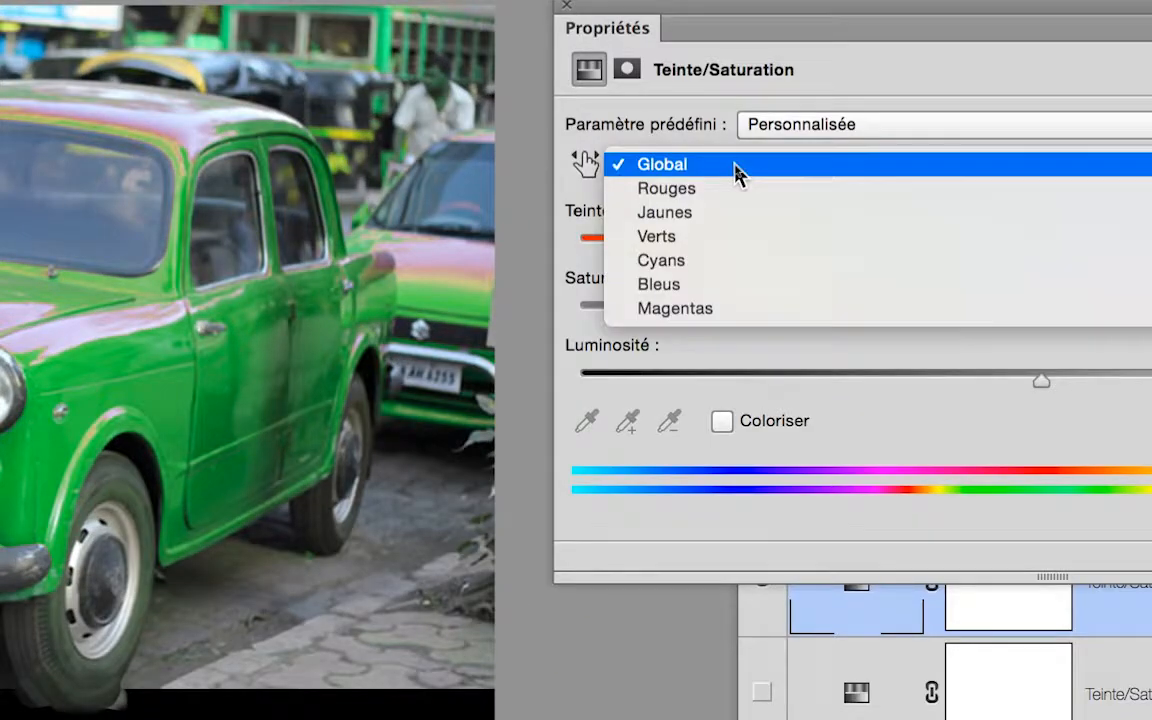
click(736, 168)
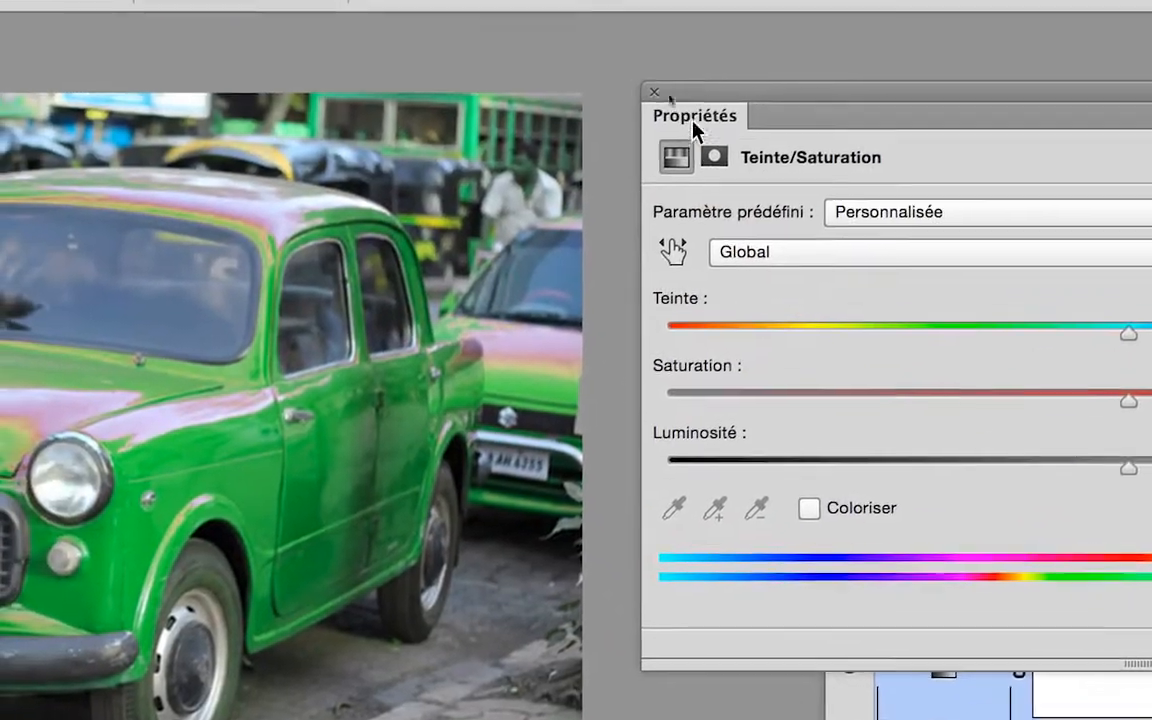
drag(694, 92, 1151, 98)
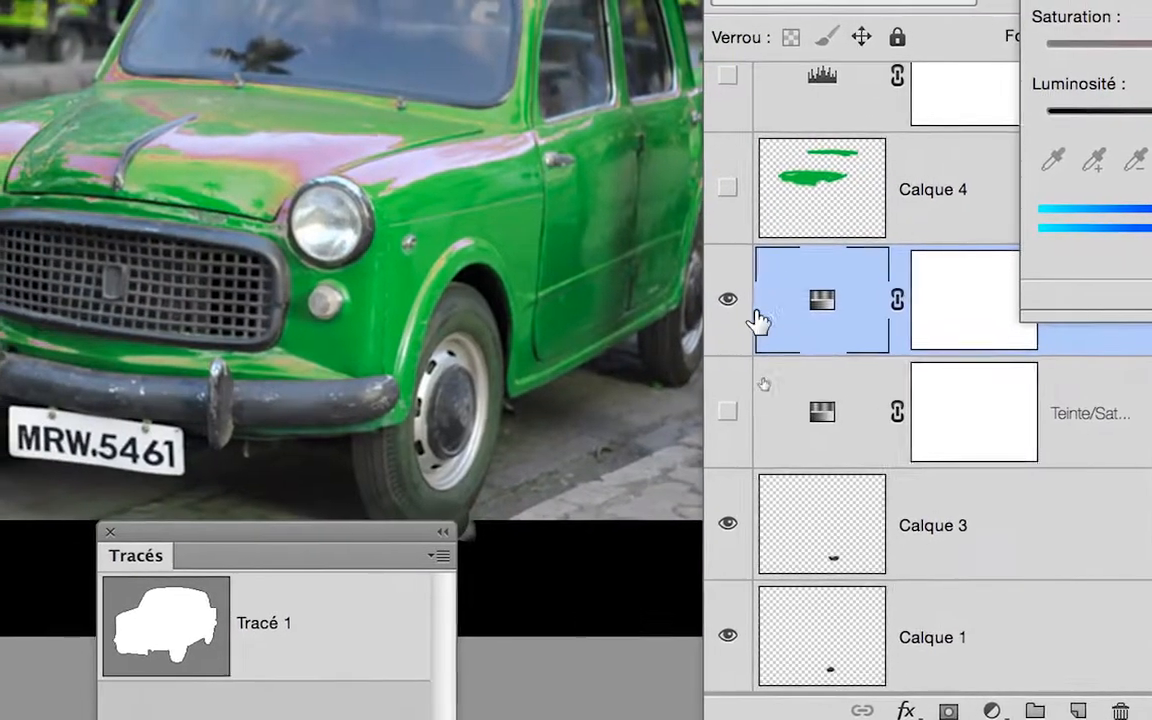
Compare the car with the duplicated Teinte/Saturation adjustment hidden and shown
click(928, 338)
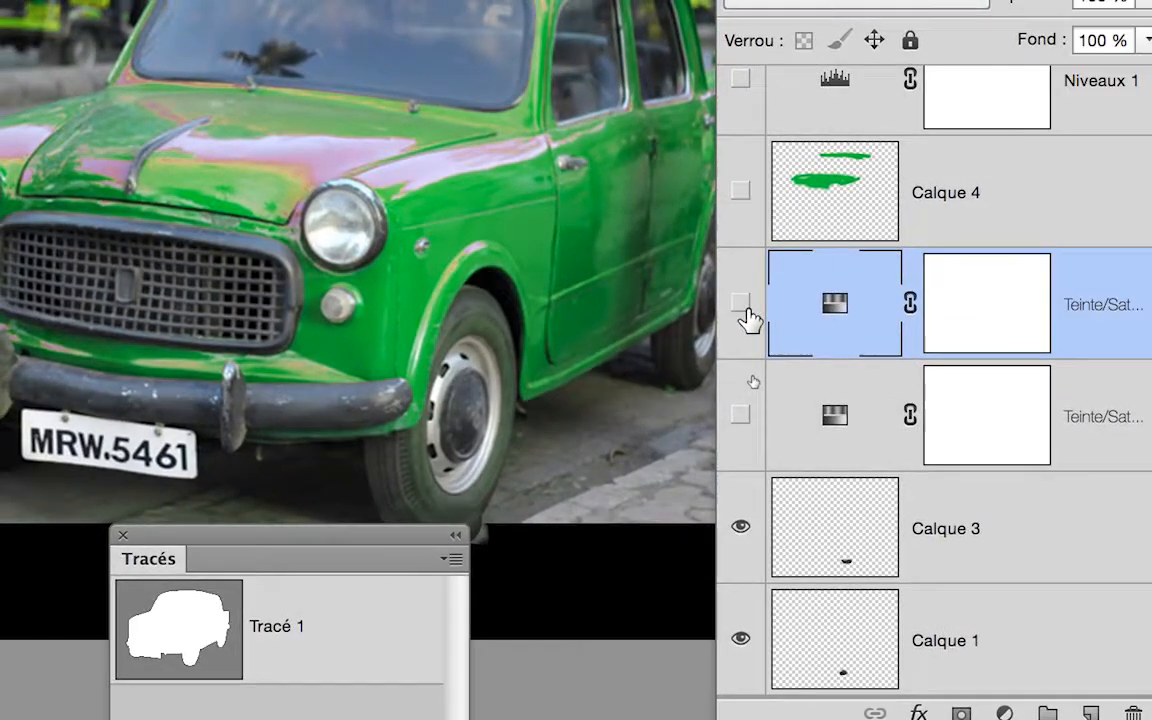
click(928, 338)
click(745, 311)
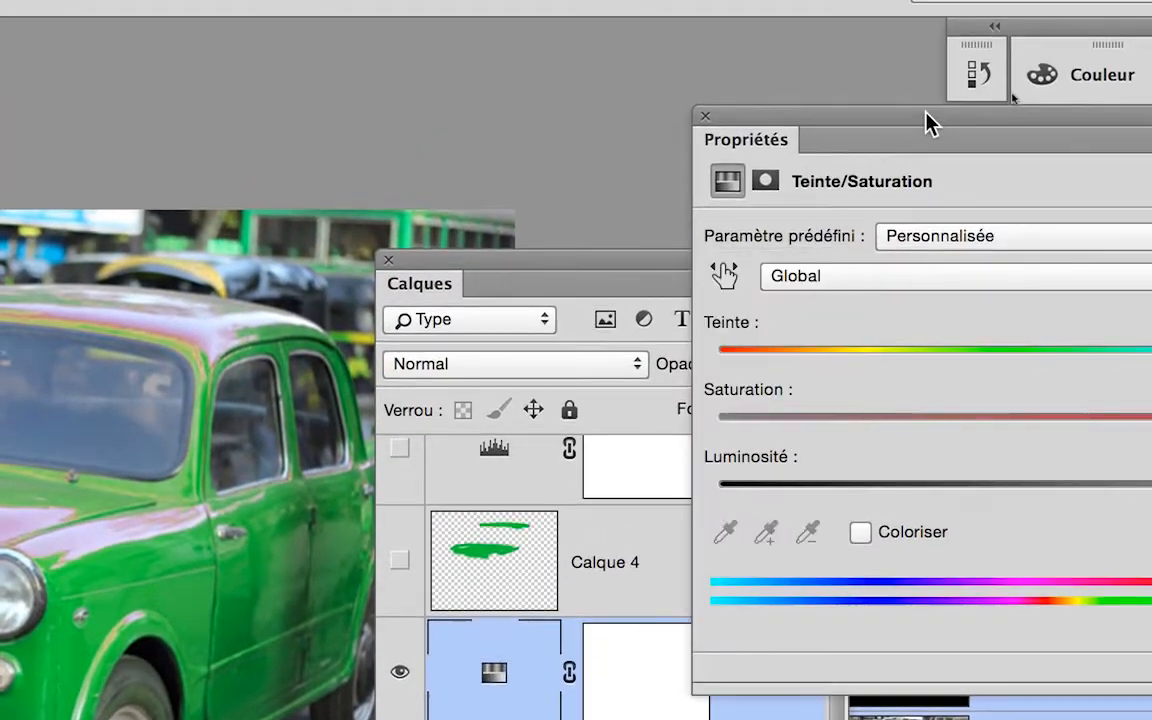
In the duplicated Teinte/Saturation adjustment, set the Teinte of the Rouges range to -127 and close its properties
click(935, 278)
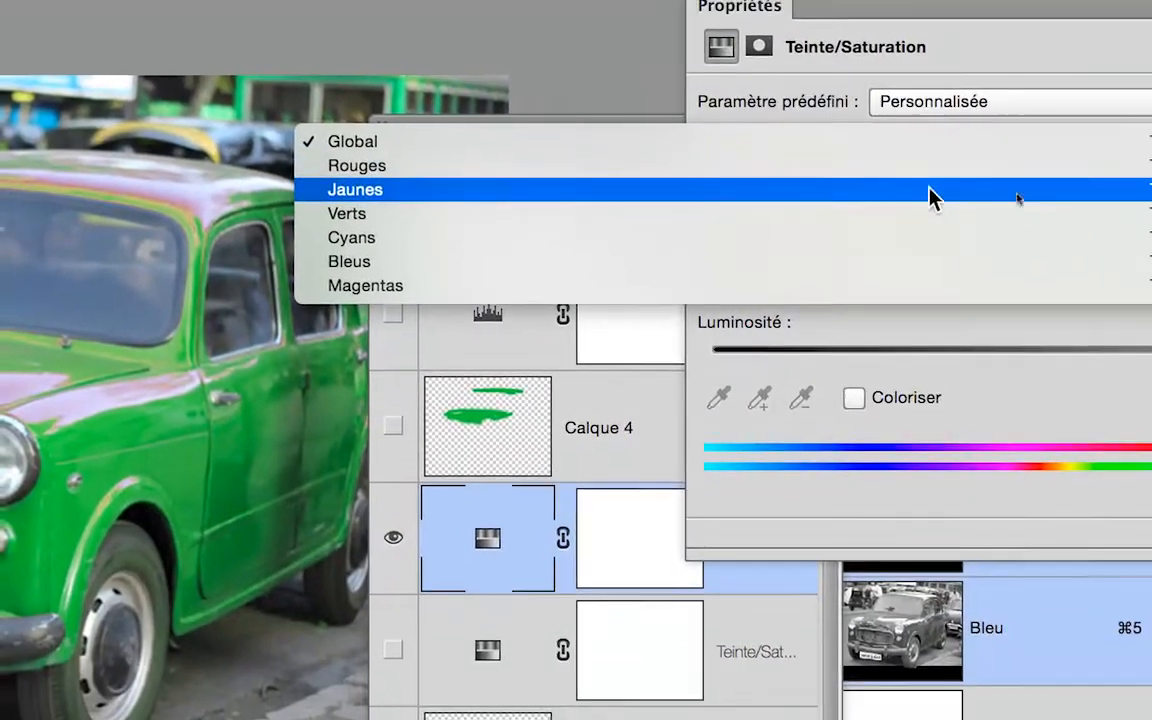
click(930, 170)
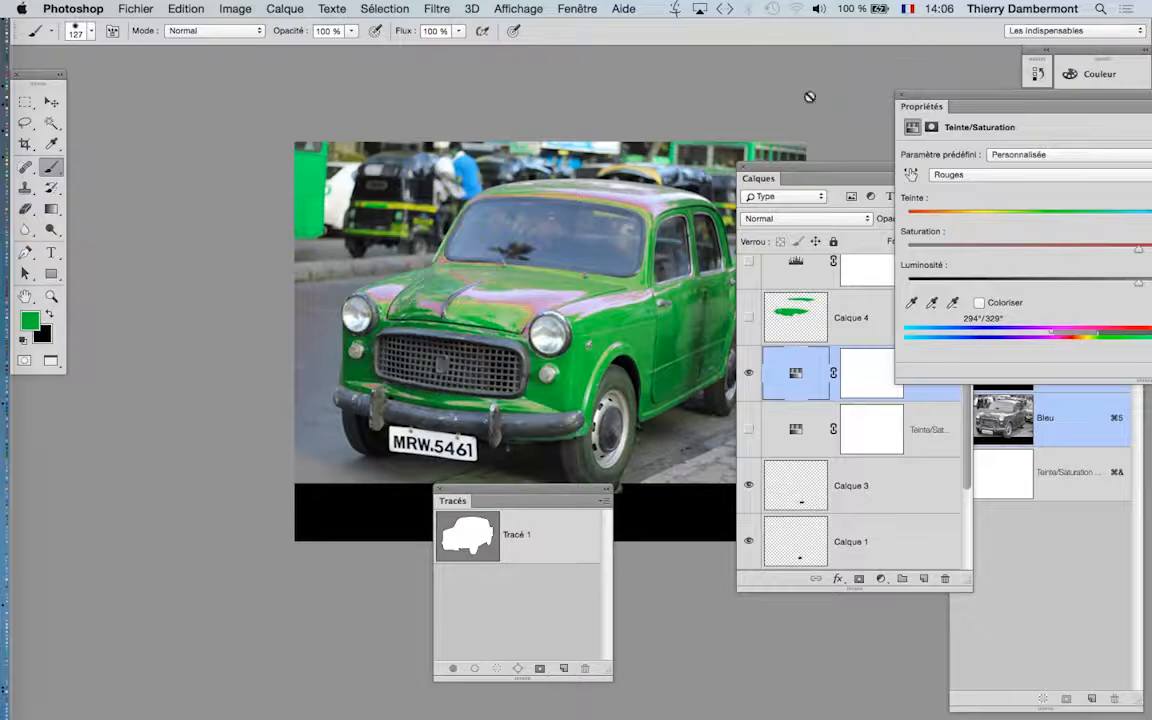
drag(581, 137, 390, 99)
drag(930, 95, 650, 51)
drag(887, 171, 676, 172)
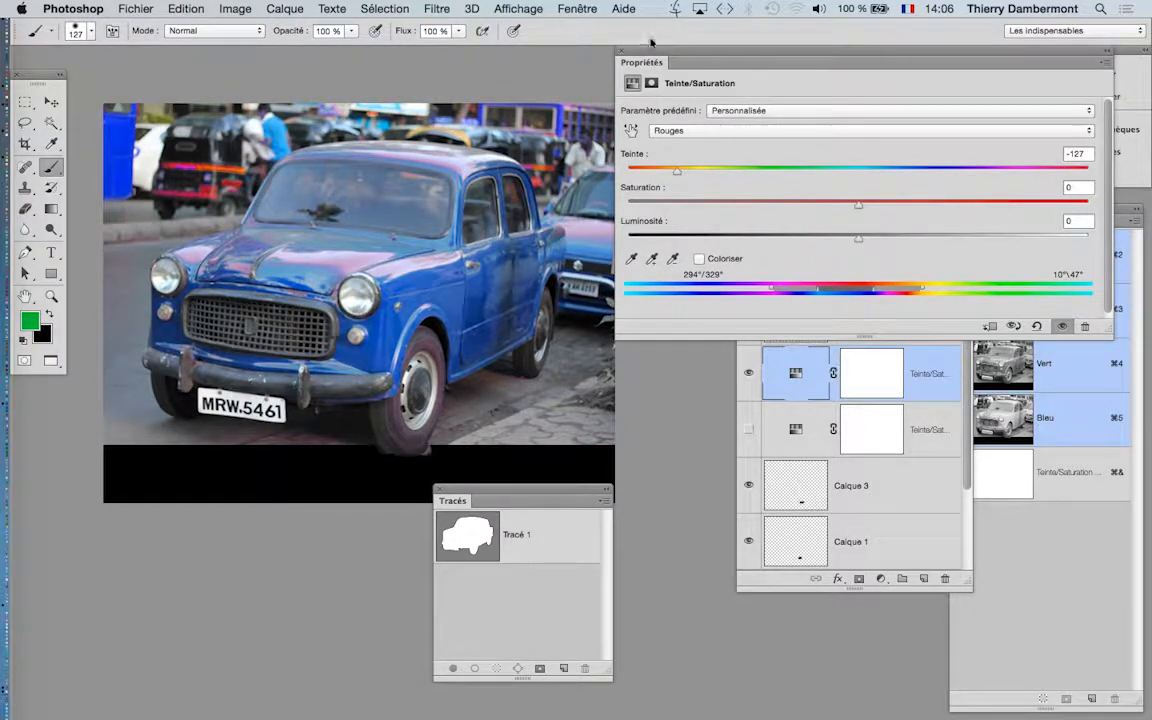
click(622, 50)
Duplicate the painted layer Calque 4 and make the copy visible
drag(795, 325, 983, 585)
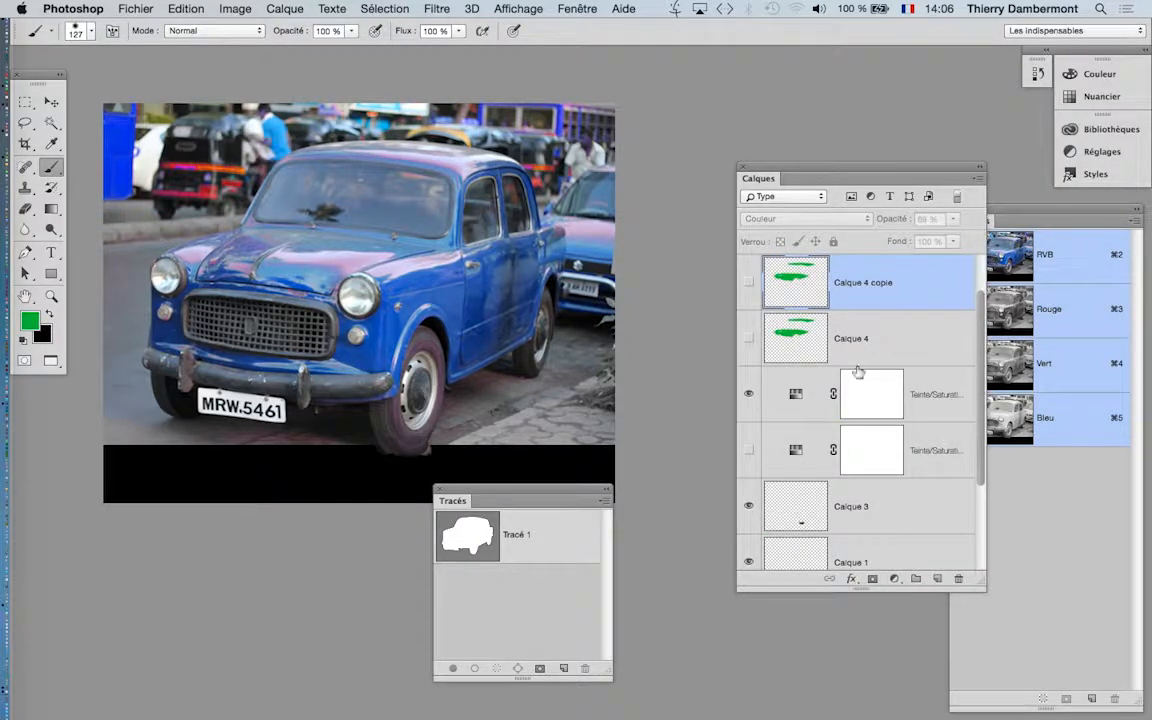
click(748, 285)
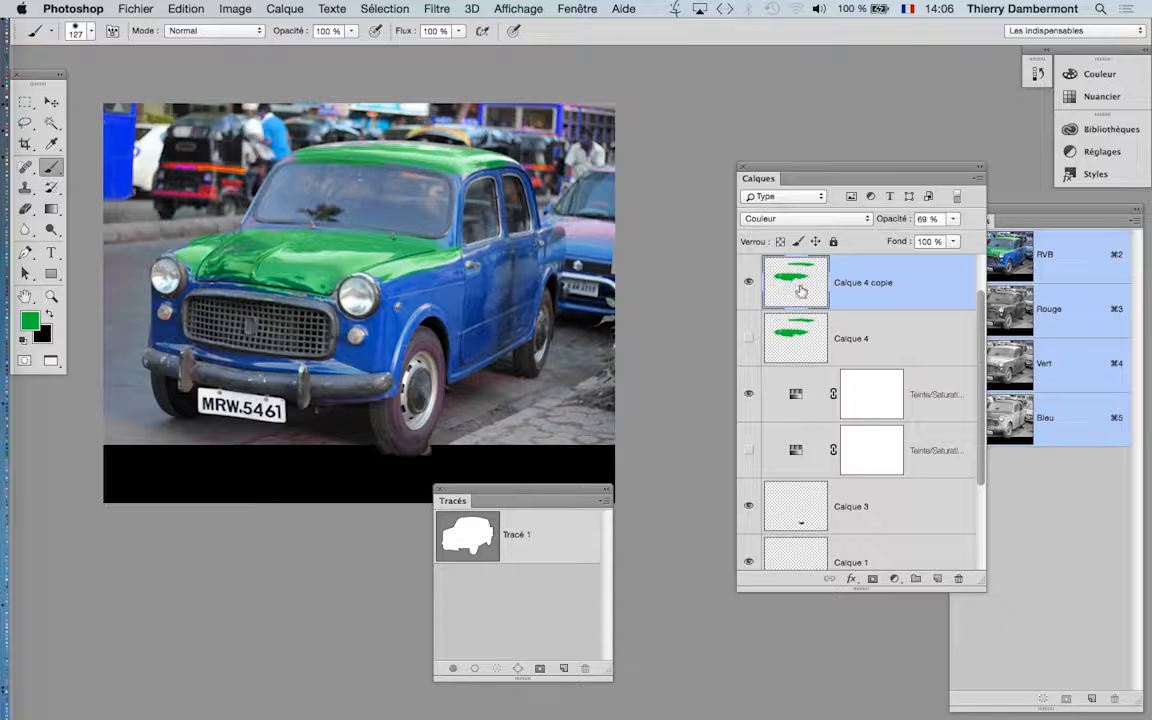
Apply a Teinte/Saturation correction to Calque 4 copie with Teinte set to +111
key(super+u)
drag(390, 481, 447, 486)
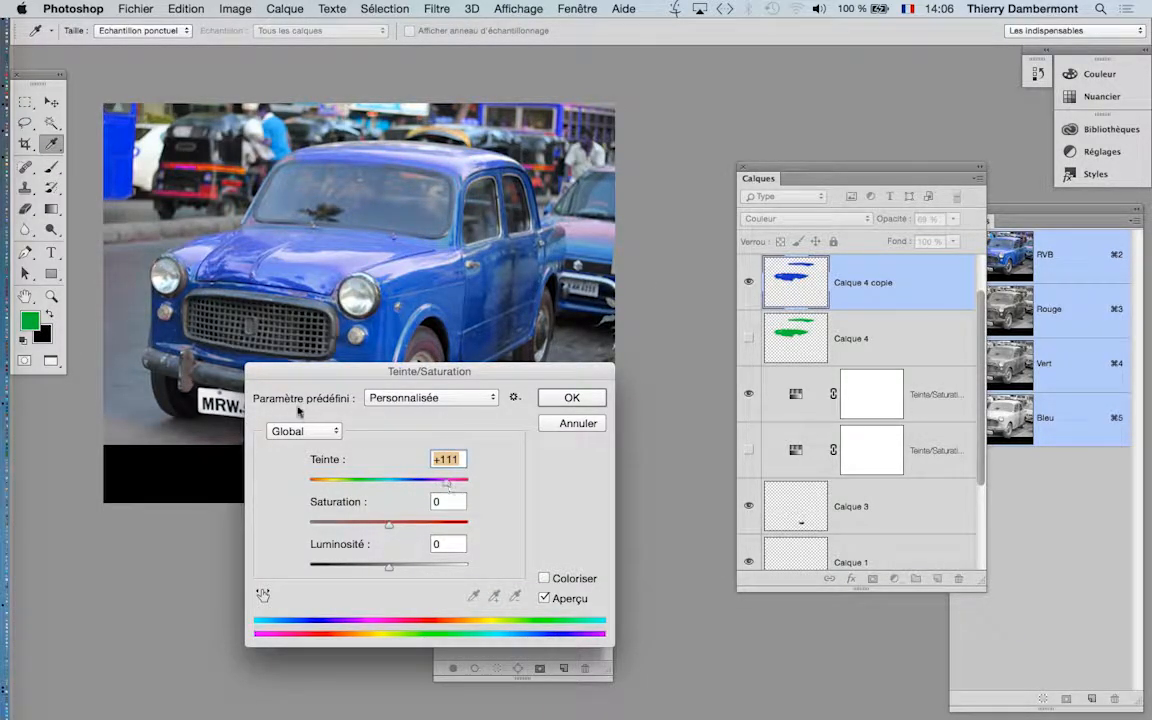
click(571, 397)
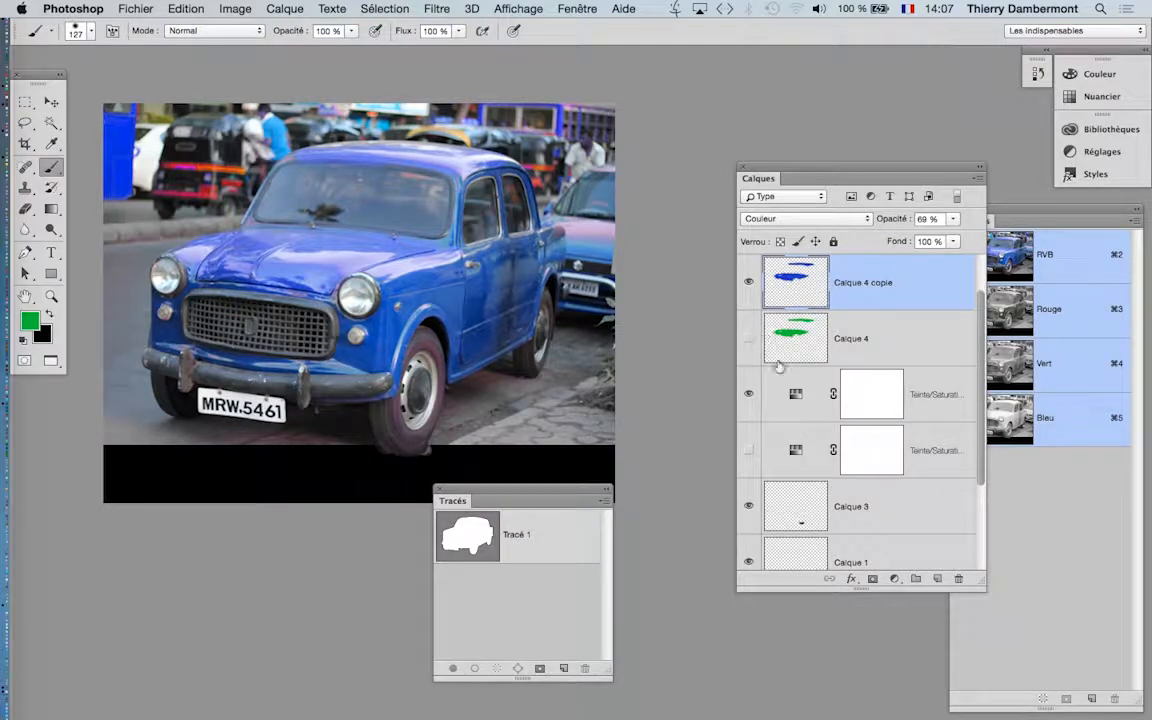
Reposition and enlarge the Calques panel so the layer stack shows down to Arrière-plan with full adjustment names
drag(846, 170, 807, 74)
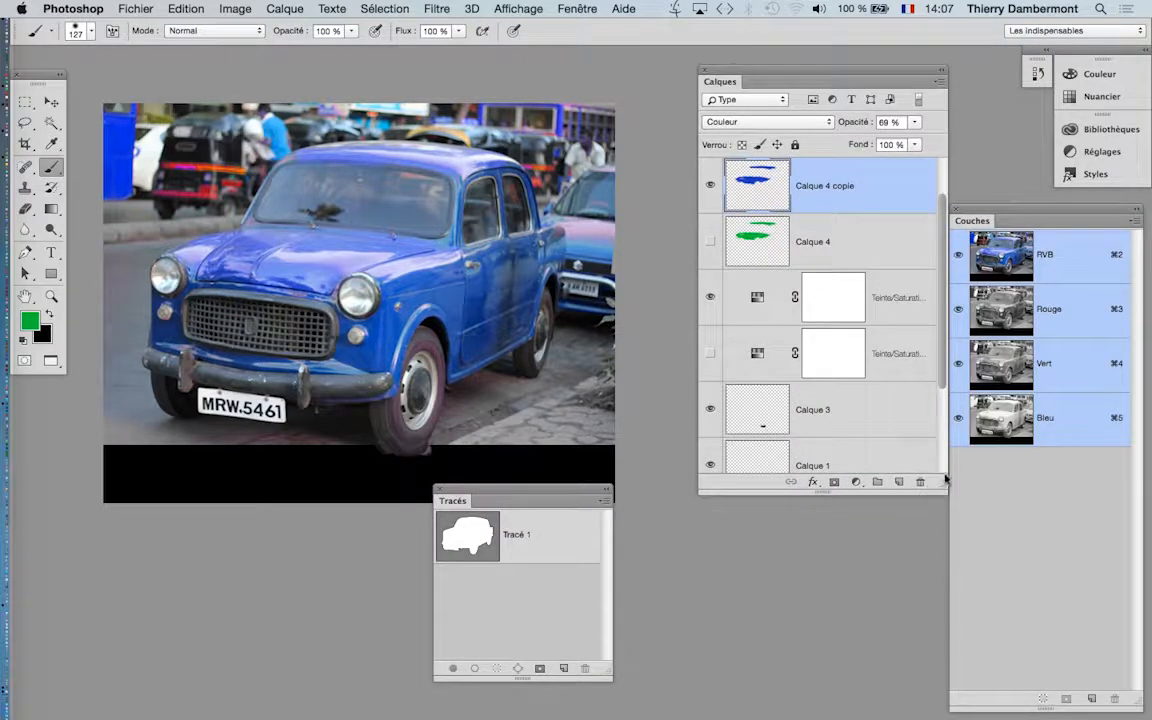
mouse_move(945, 486)
mouse_down()
mouse_move(954, 674)
mouse_move(951, 487)
mouse_up()
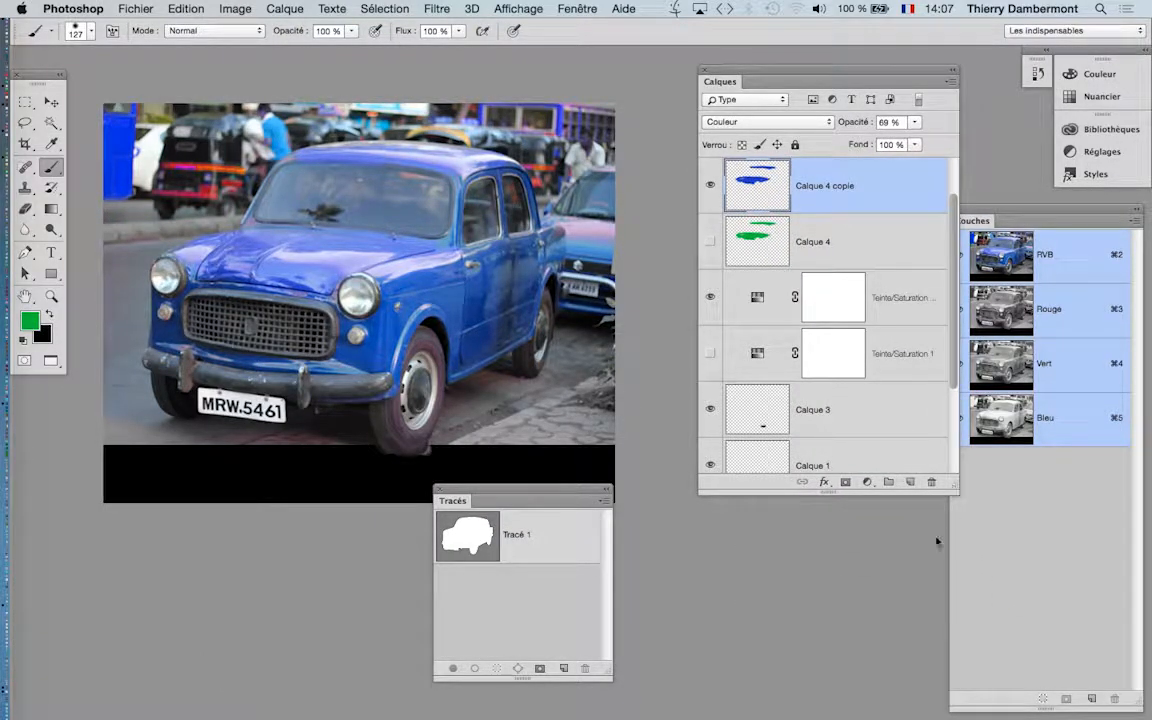
drag(829, 497, 820, 660)
Switch from the blue to the green version by hiding Calque 4 copie and its Teinte/Saturation copy and showing Calque 4 and Teinte/Saturation 1
click(710, 334)
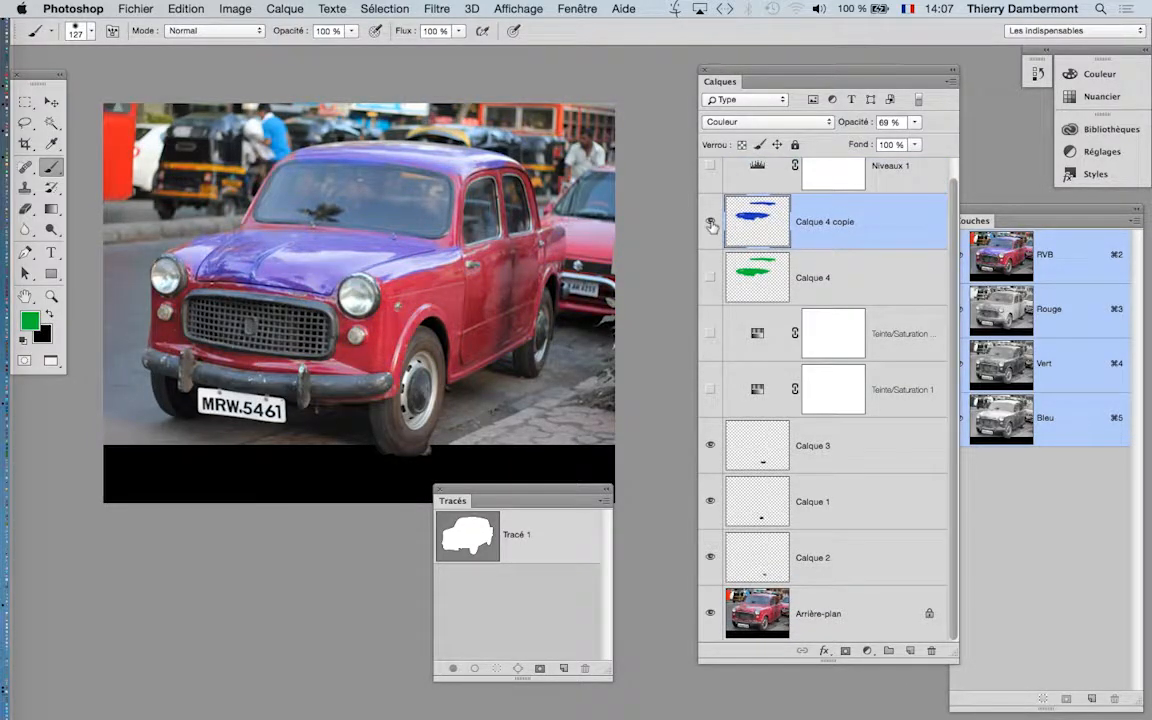
click(710, 222)
click(711, 390)
click(710, 274)
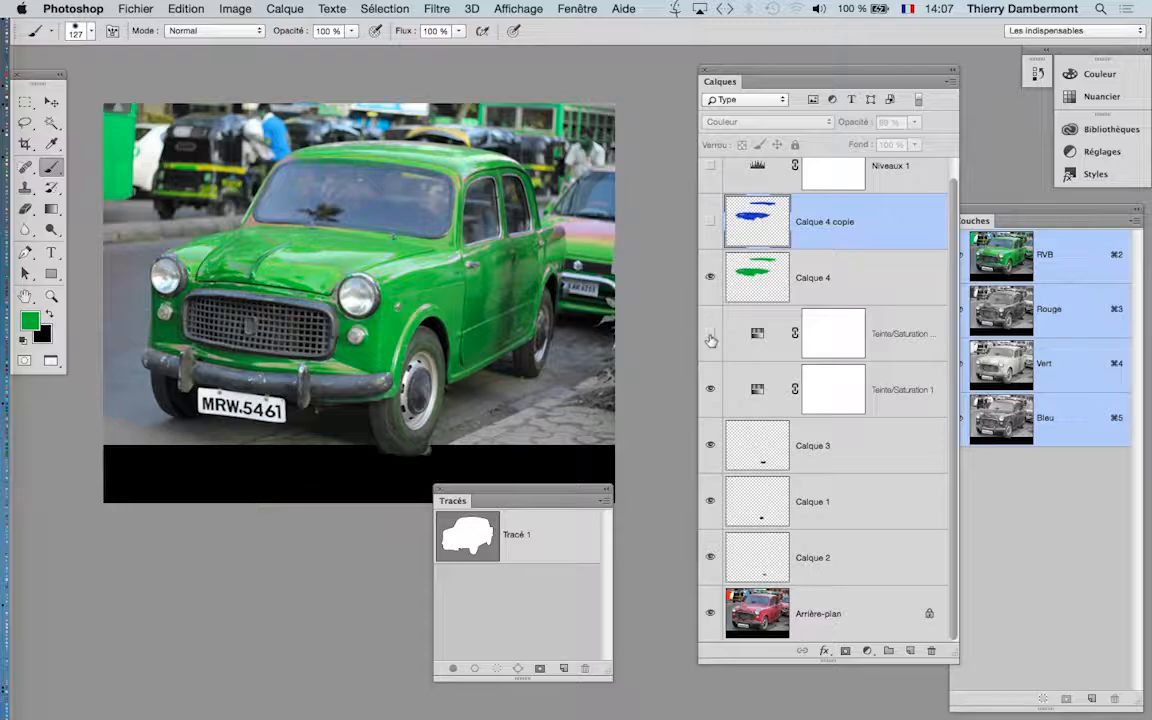
Preview the blue version again, and leave both painted layers and both Teinte/Saturation adjustments hidden to return to the red car
click(710, 277)
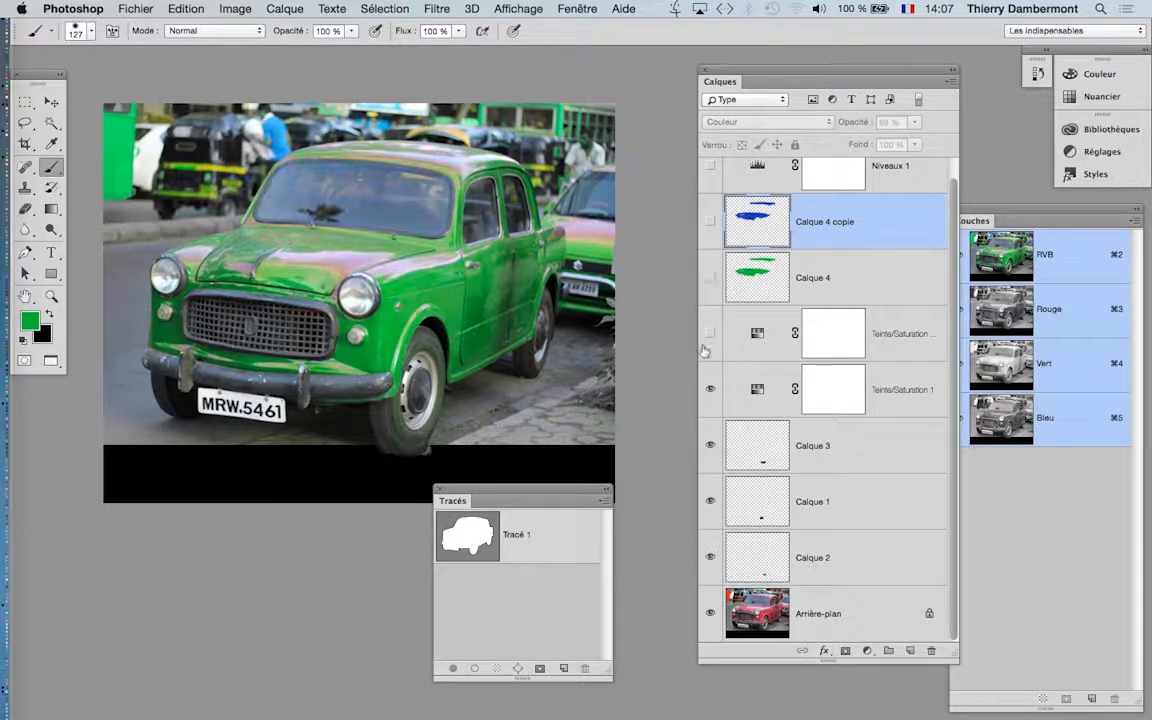
click(710, 389)
click(711, 334)
click(710, 222)
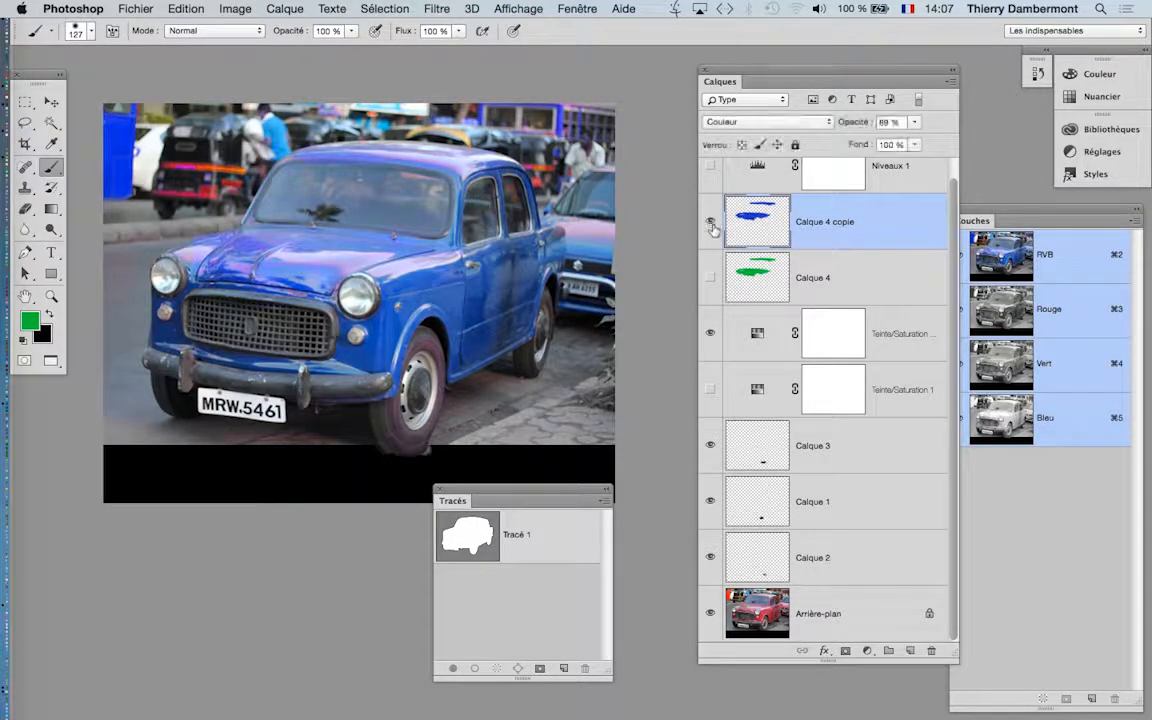
click(710, 222)
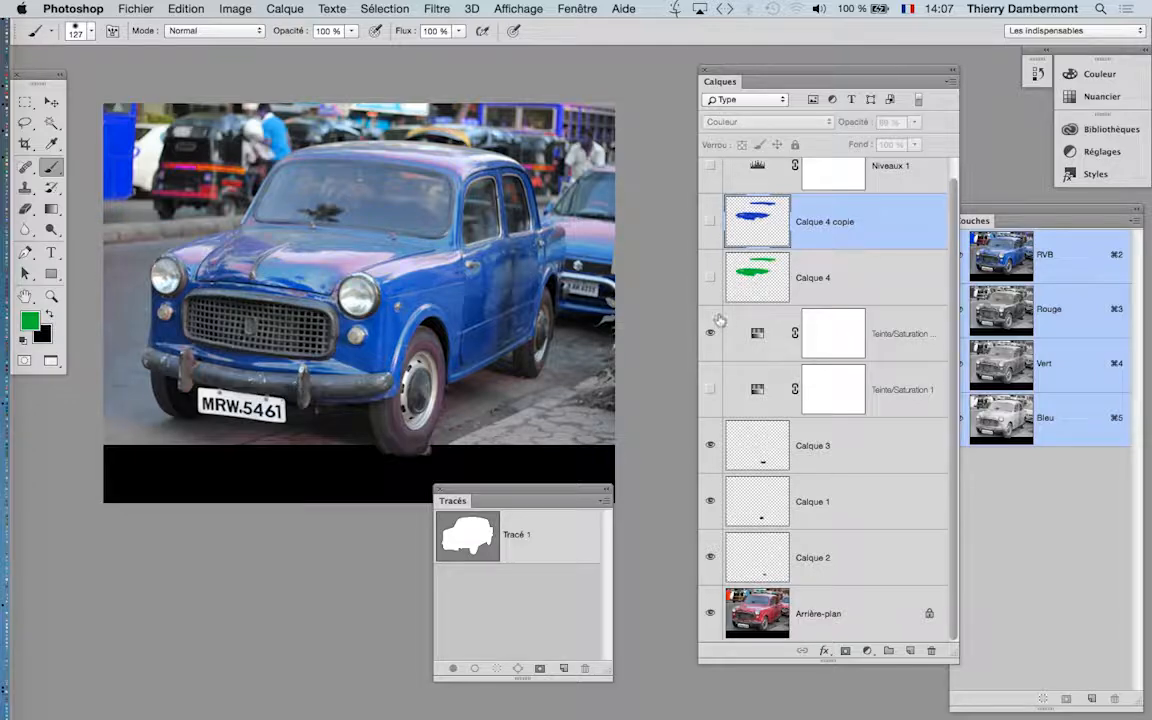
click(711, 334)
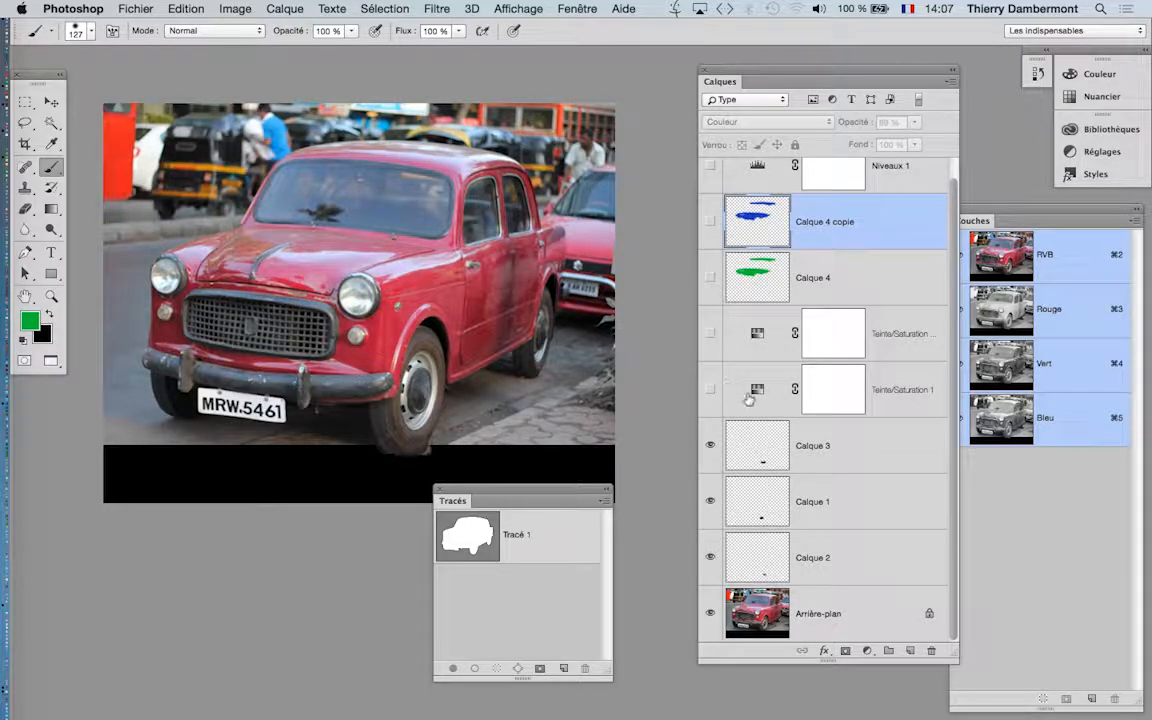
Save the document as 3366-old-car-vintage-04.psd in Photoshop format with layers and maximised compatibility
click(136, 9)
click(222, 175)
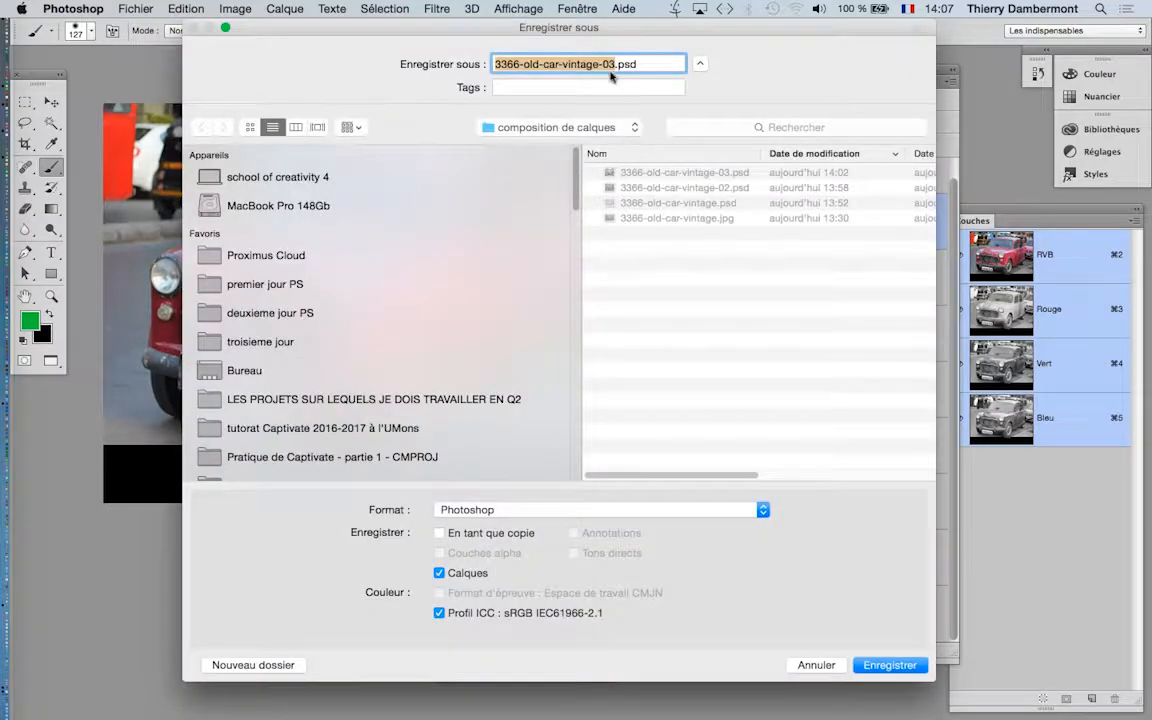
click(612, 64)
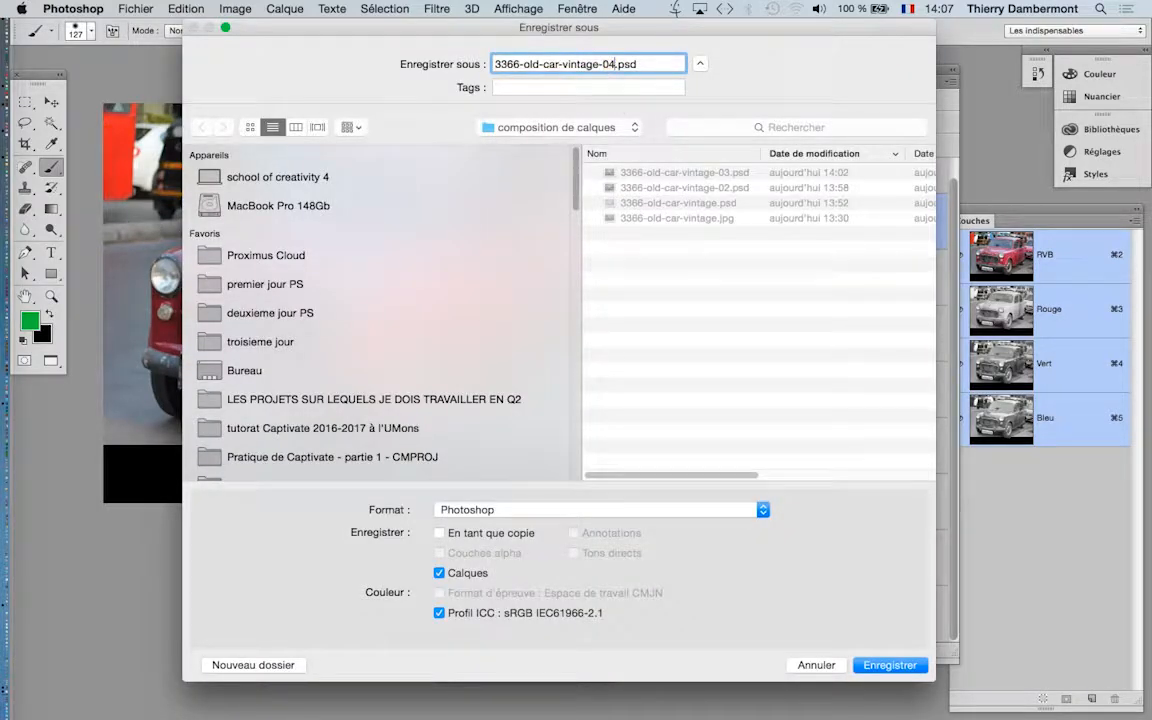
key(Return)
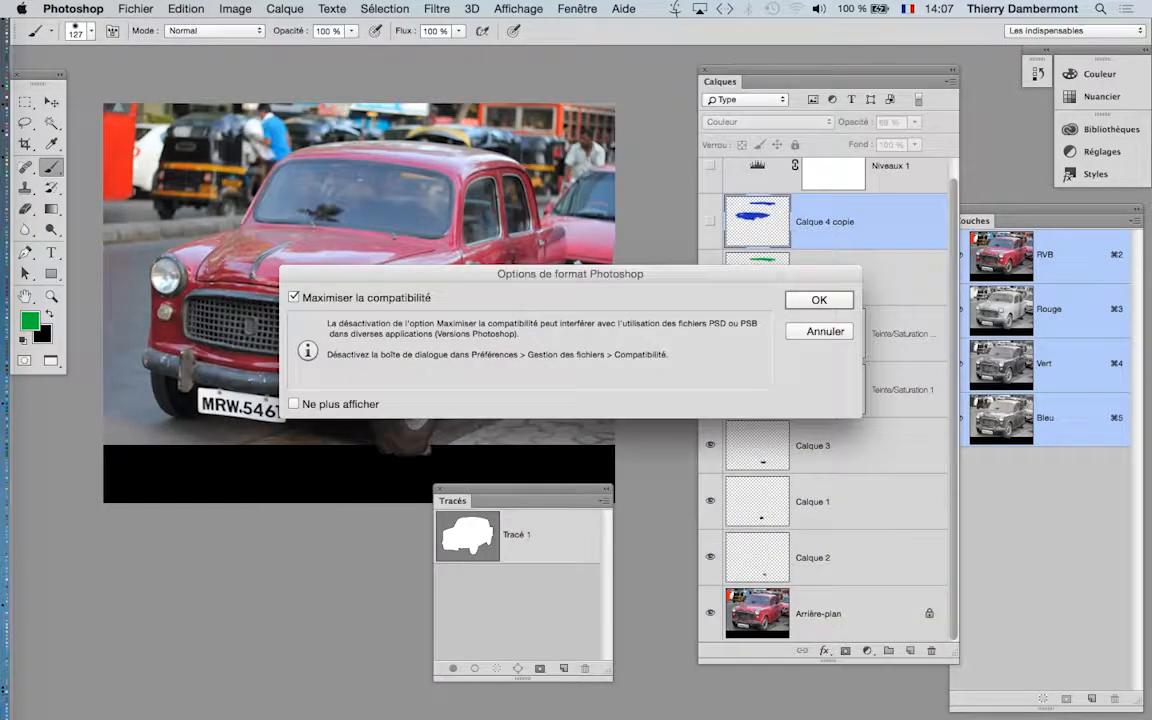
click(833, 300)
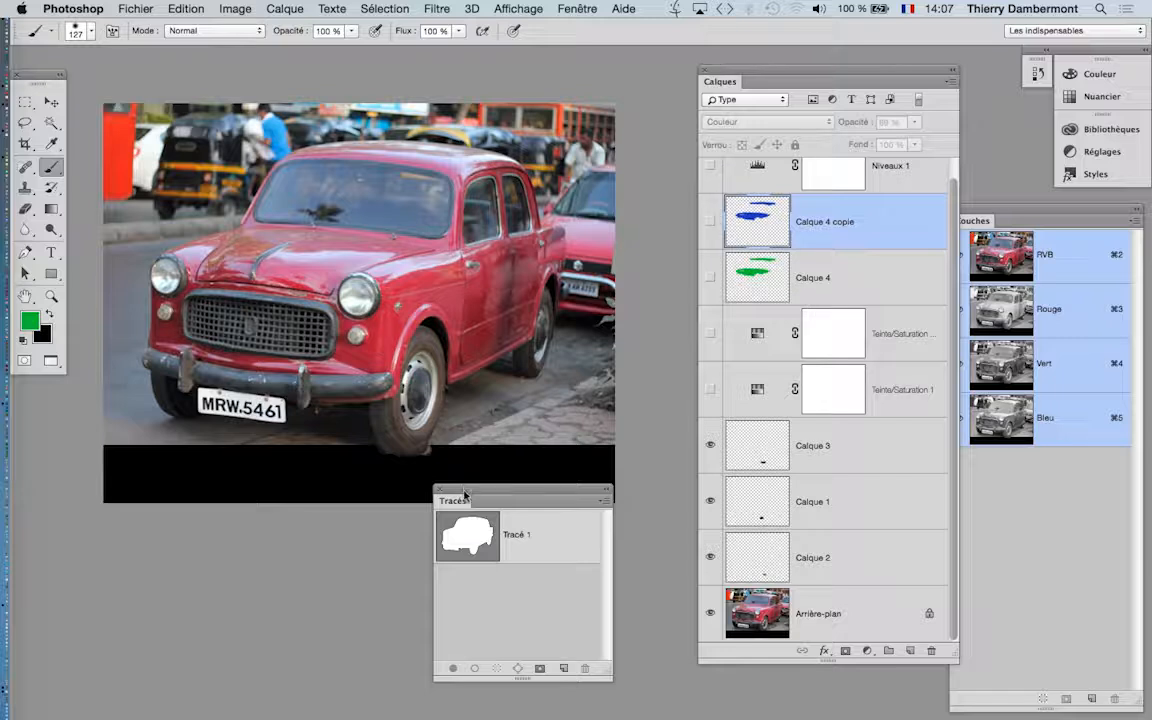
Move the Tracés and Calques panels away from the car image to clear the workspace around it
drag(456, 494, 108, 529)
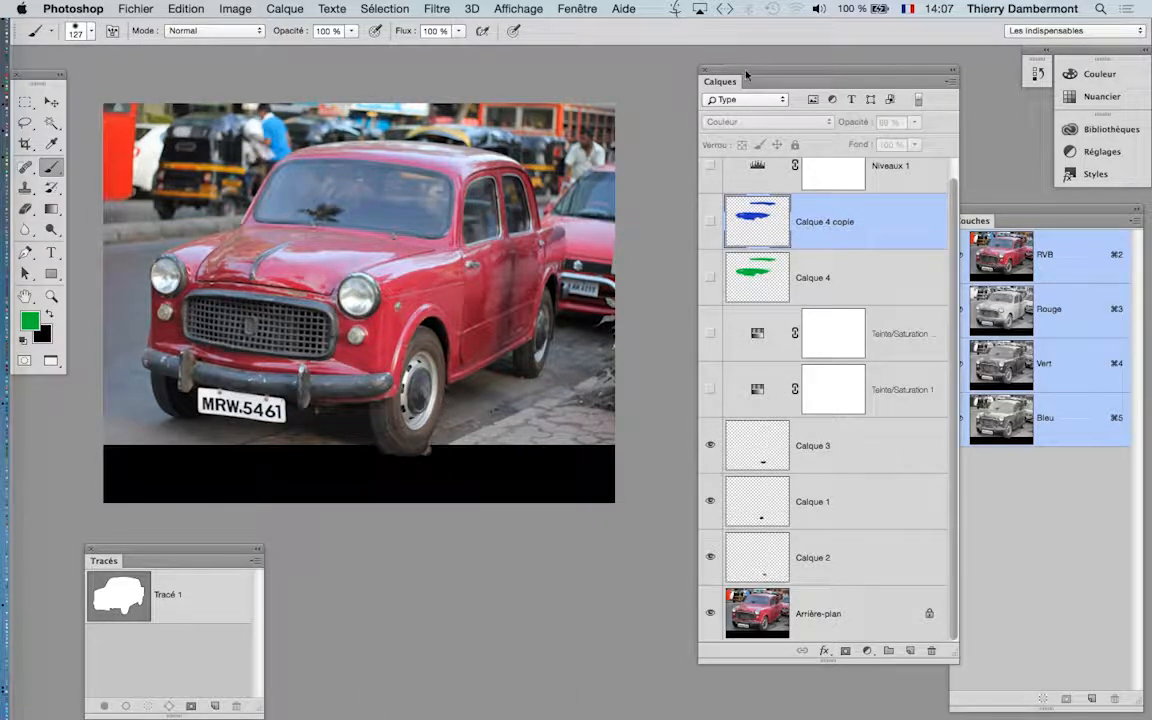
drag(703, 81, 770, 79)
scroll(650, 272, down, 2)
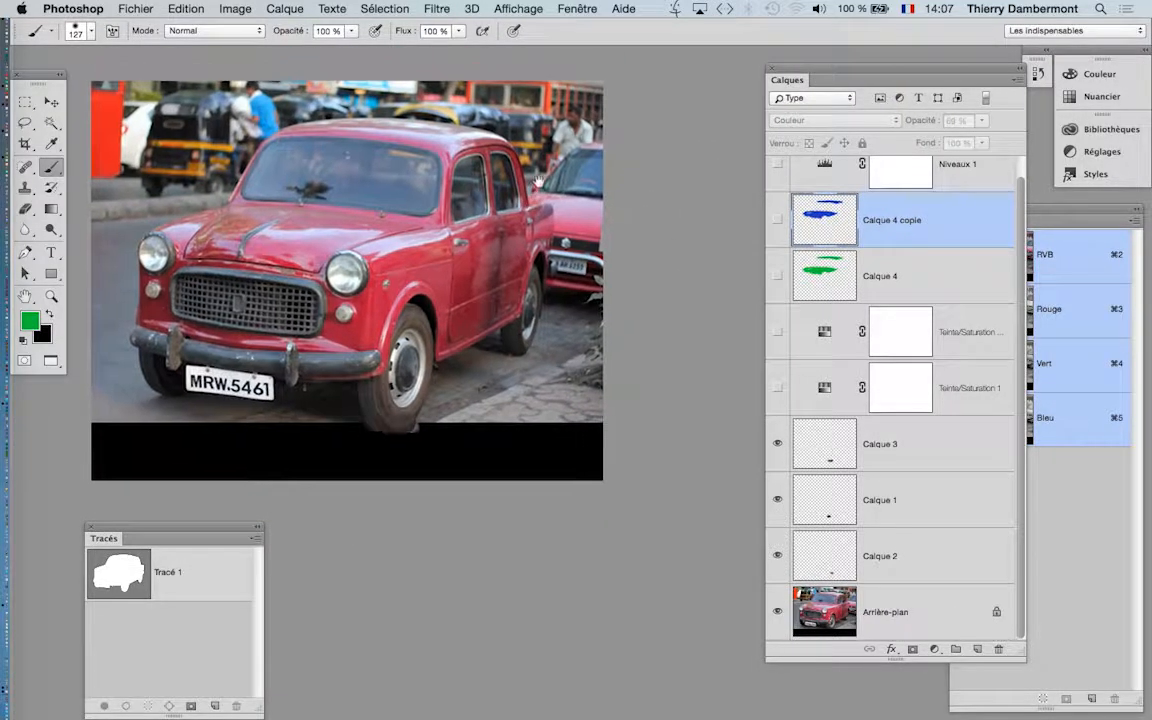